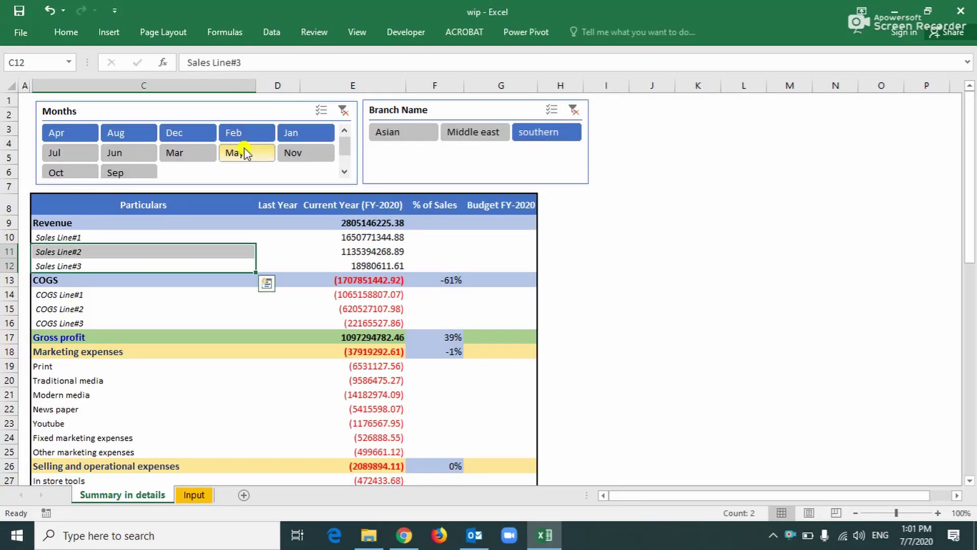
- Filter the summary report to Jul, Jun, Mar and May and the southern branch only
left_click_drag(56, 153, 244, 153)
left_click_drag(397, 132, 458, 132)
left_click(525, 137)
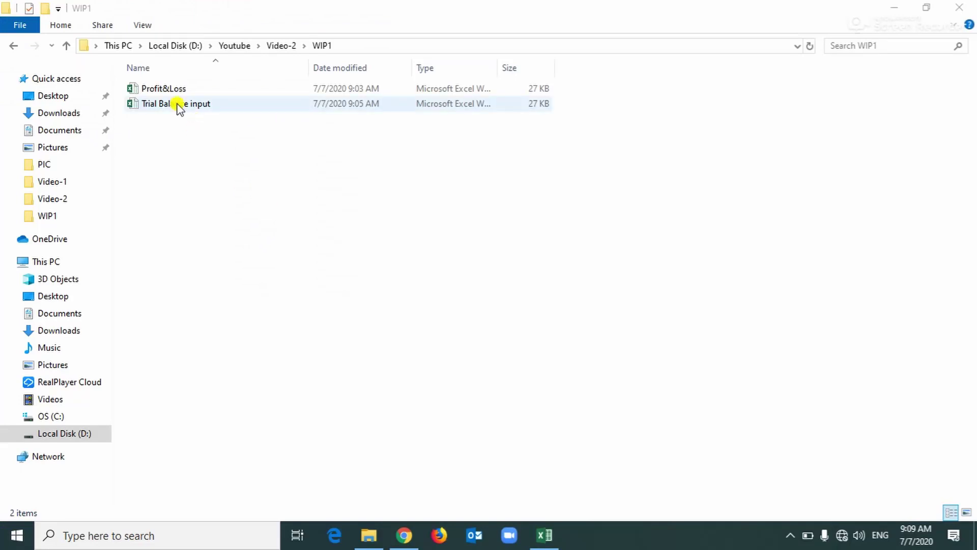
left_click(163, 104)
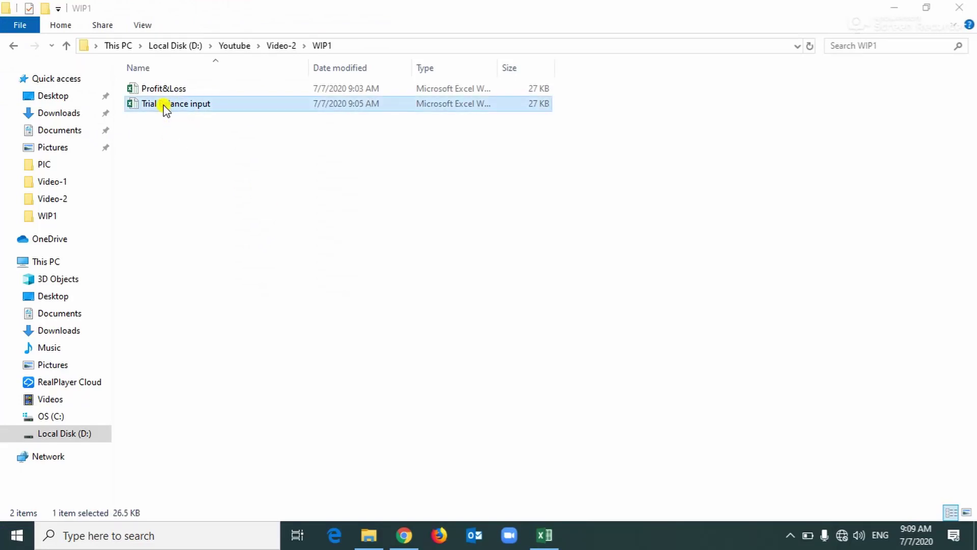
left_click(163, 90)
left_click(165, 105)
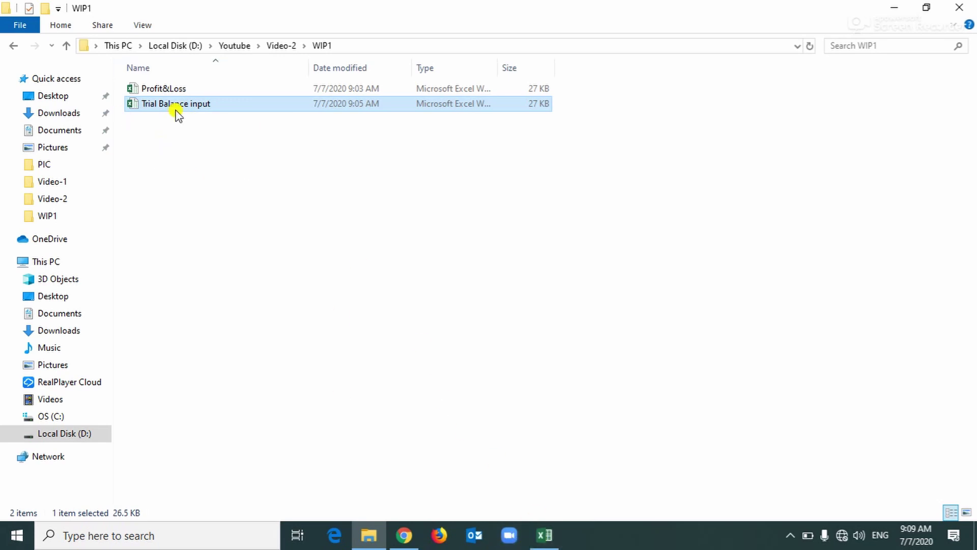
- Open Trial Balance input and autofit column C on Branch1 to fit Branchcode
left_click(544, 534)
left_click(361, 204)
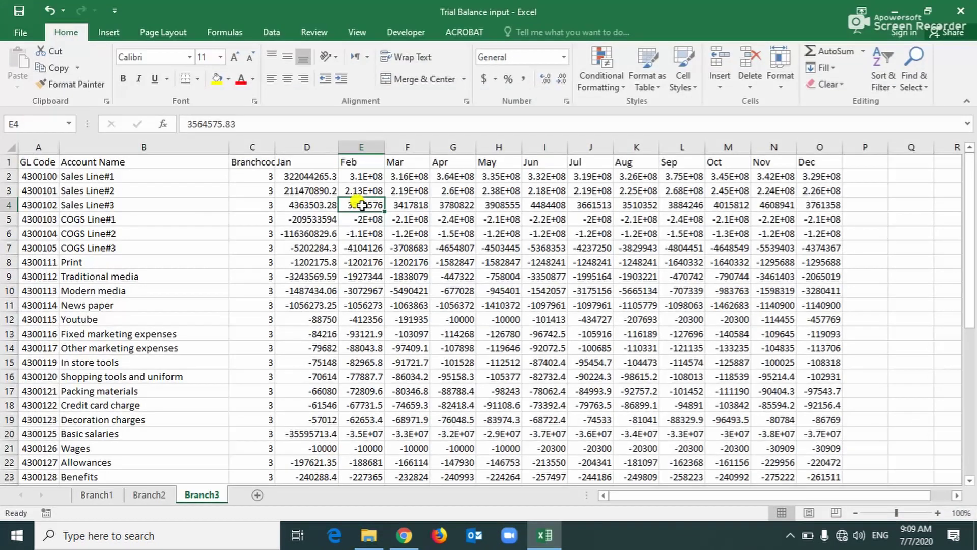
left_click(97, 494)
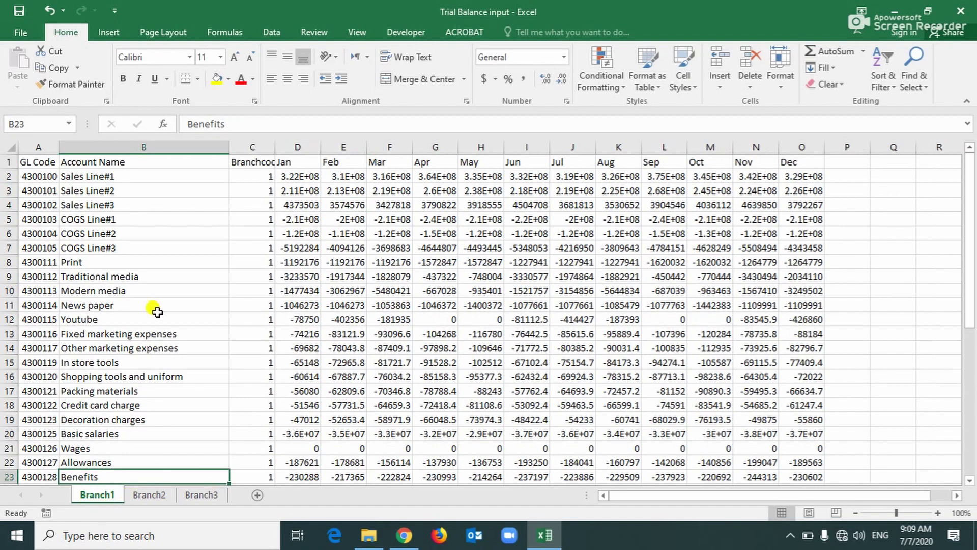
left_click_drag(48, 161, 152, 191)
left_click_drag(116, 161, 160, 191)
double_click(275, 147)
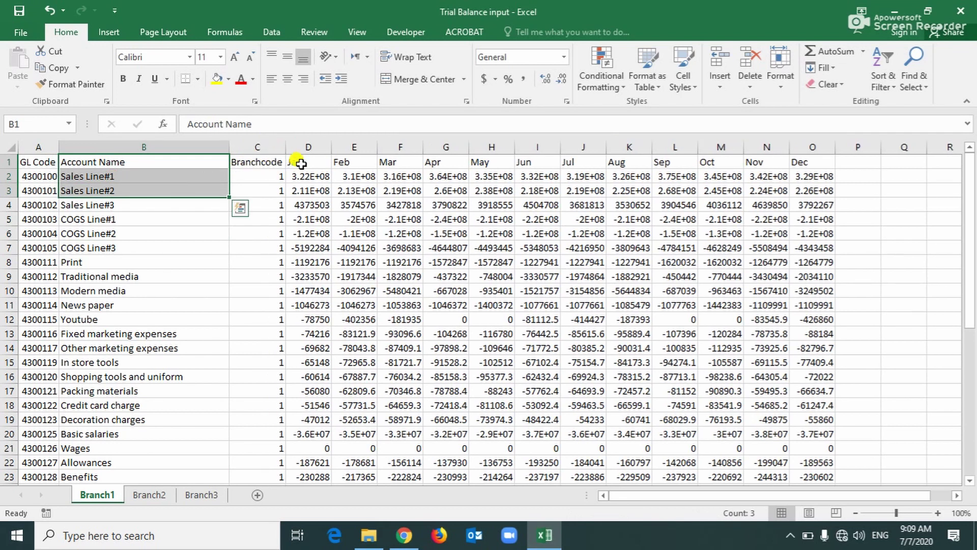
left_click_drag(297, 162, 795, 162)
- Turn Branch1's A1:O42 data into a table named Branch1, then start one on Branch2
left_click(446, 305)
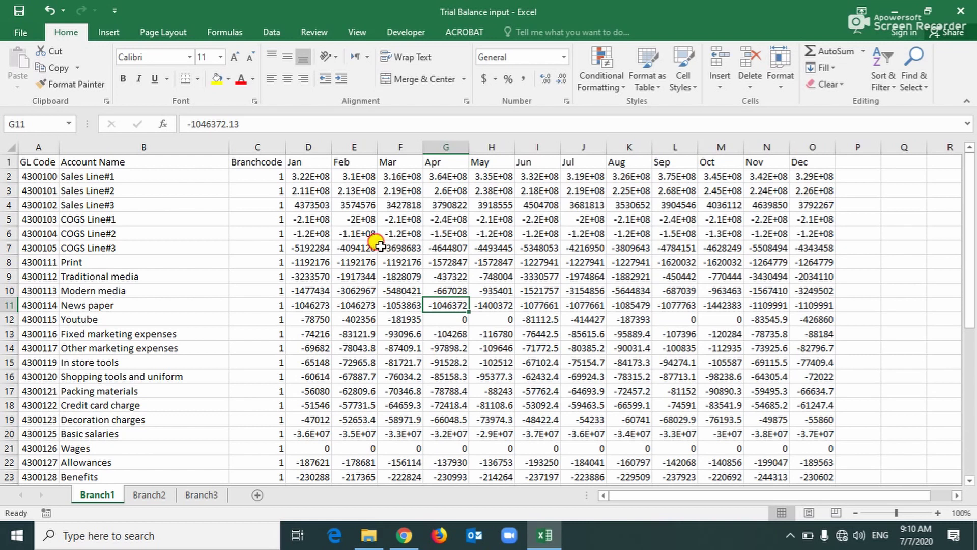
left_click(406, 248)
key("ctrl+t")
left_click(358, 312)
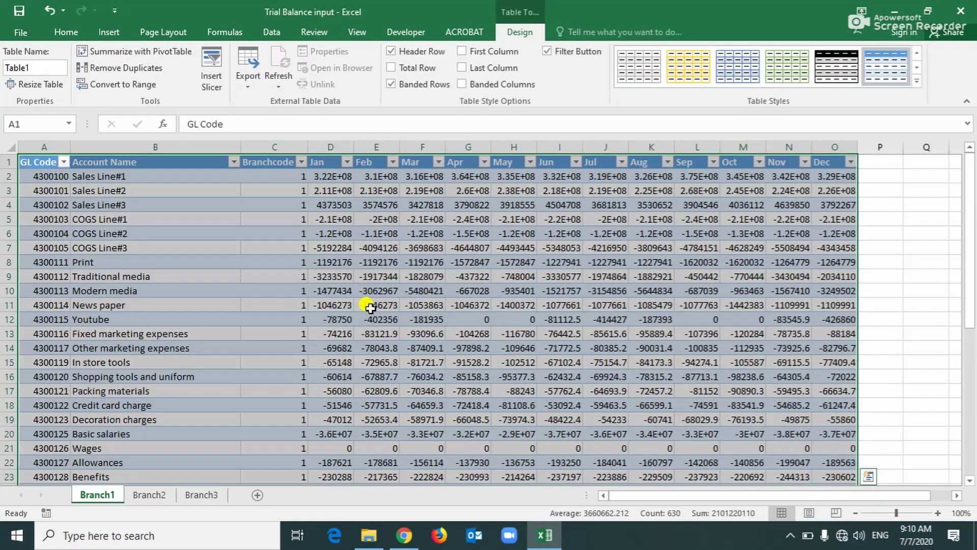
left_click(32, 68)
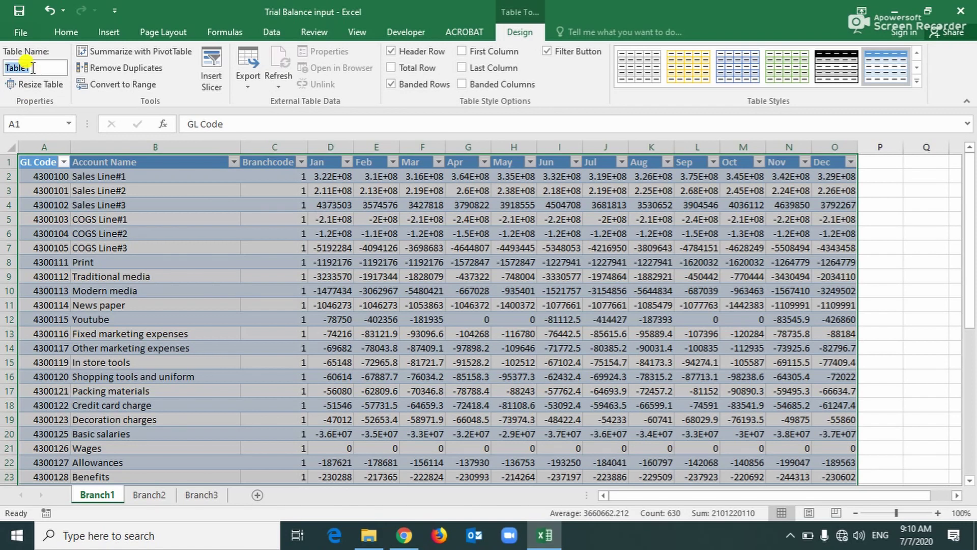
type("Branc")
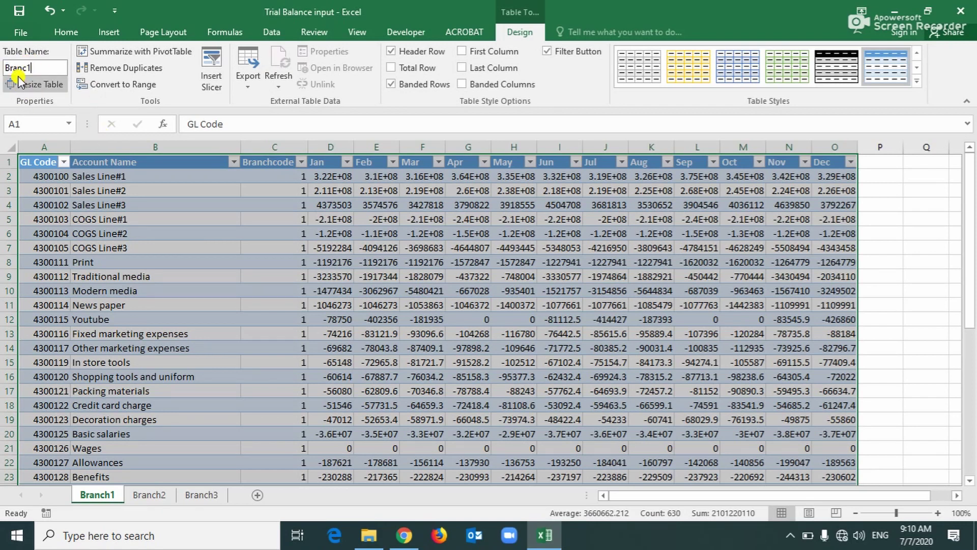
type("h1")
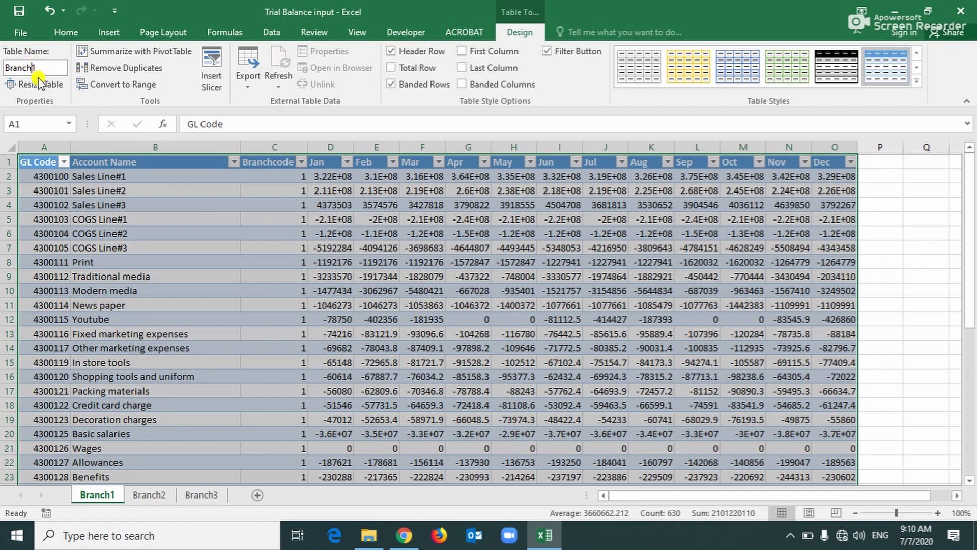
key("Return")
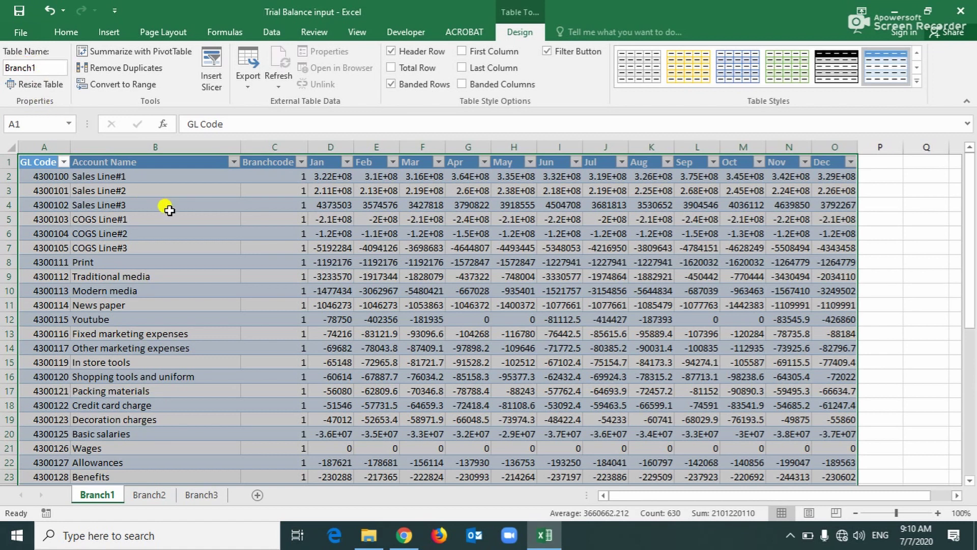
left_click(206, 244)
left_click(150, 494)
key("ctrl+t")
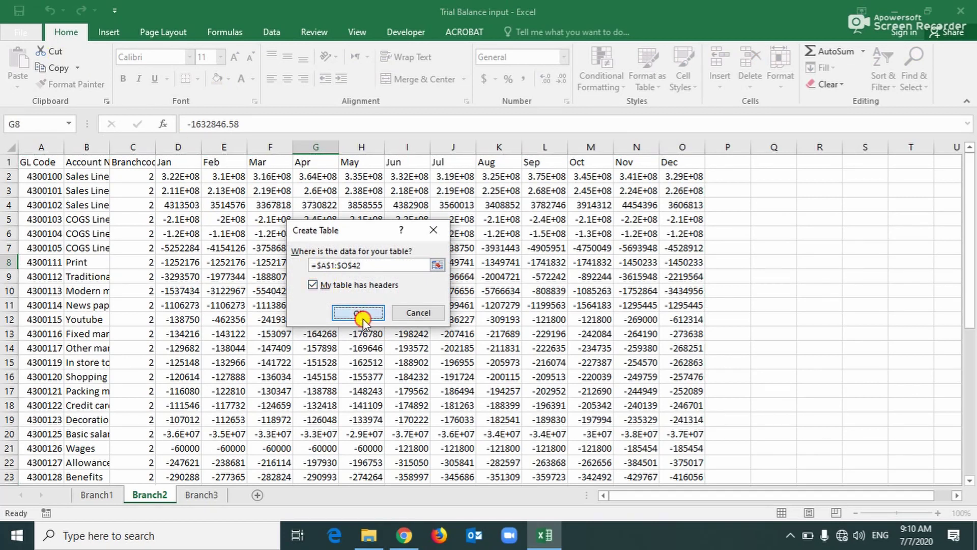
- Confirm the Branch2 table and name it Branch2
left_click(358, 313)
left_click(37, 68)
type("Branch")
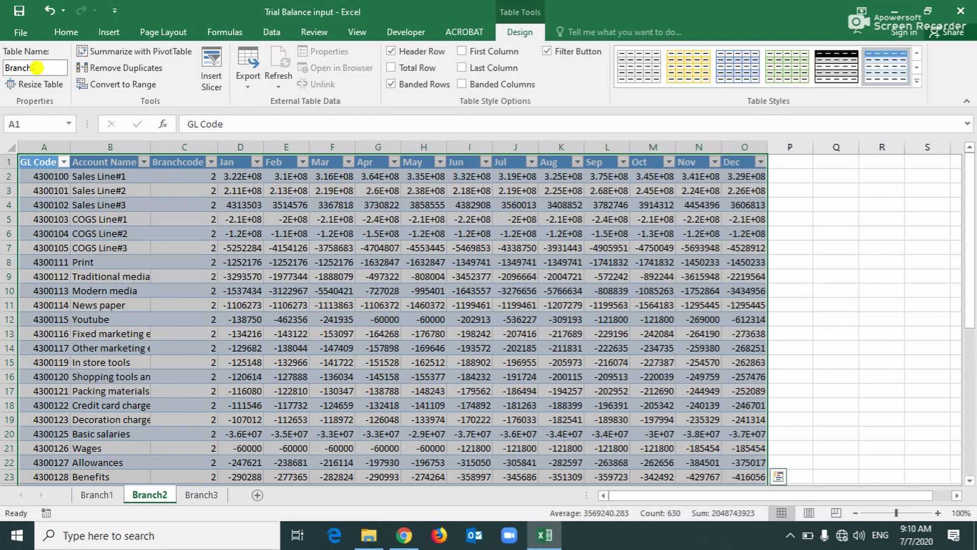
type("2")
left_click(222, 275)
- Make the Branch3 data a table named Branch3
left_click(202, 495)
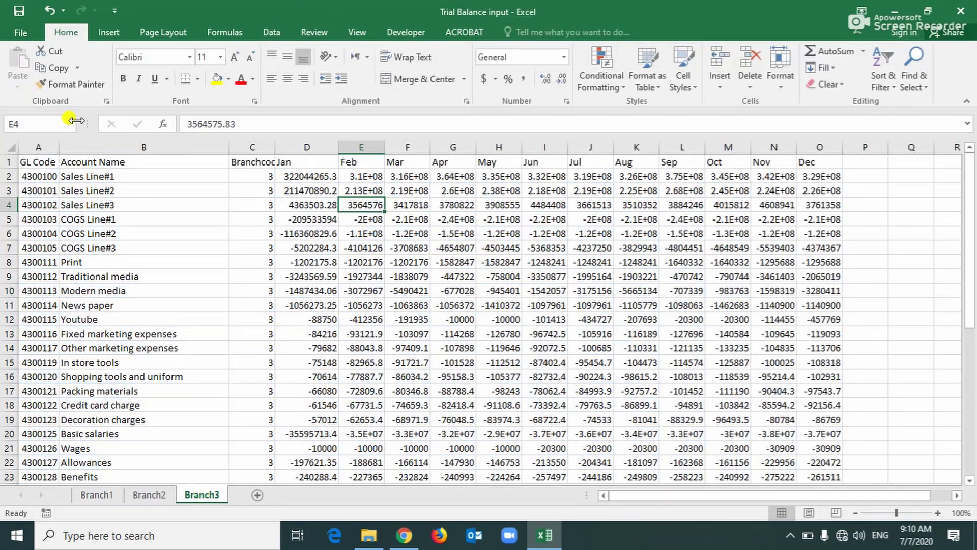
left_click(122, 218)
key("ctrl+t")
key("Return")
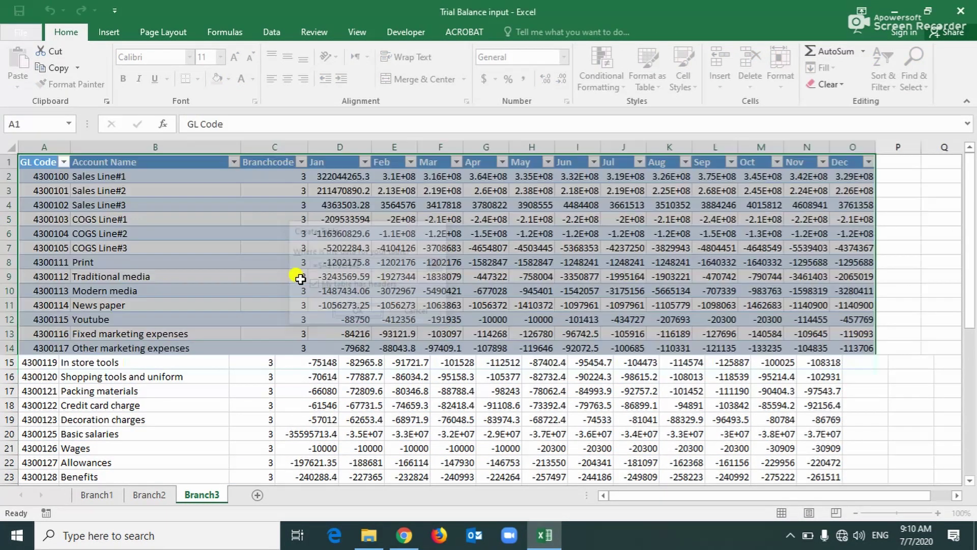
left_click(29, 67)
type("Branc")
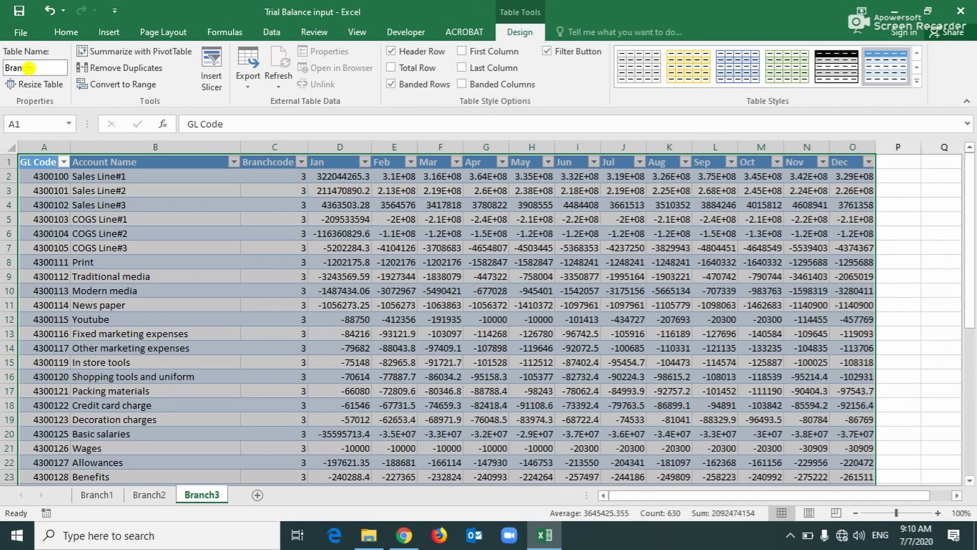
type("h3")
left_click(135, 230)
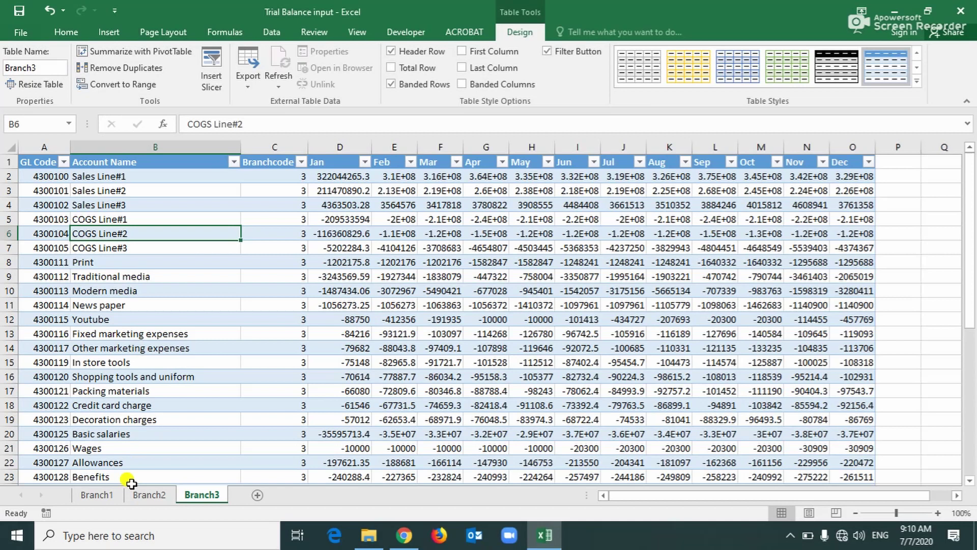
- Check the Branch2 table, then go back to the Branch1 sheet
left_click(150, 495)
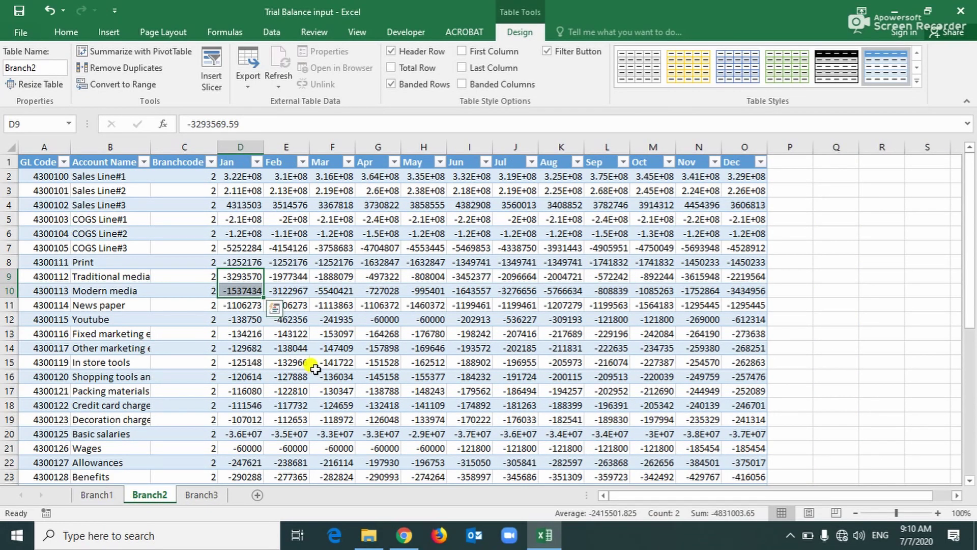
left_click(330, 377)
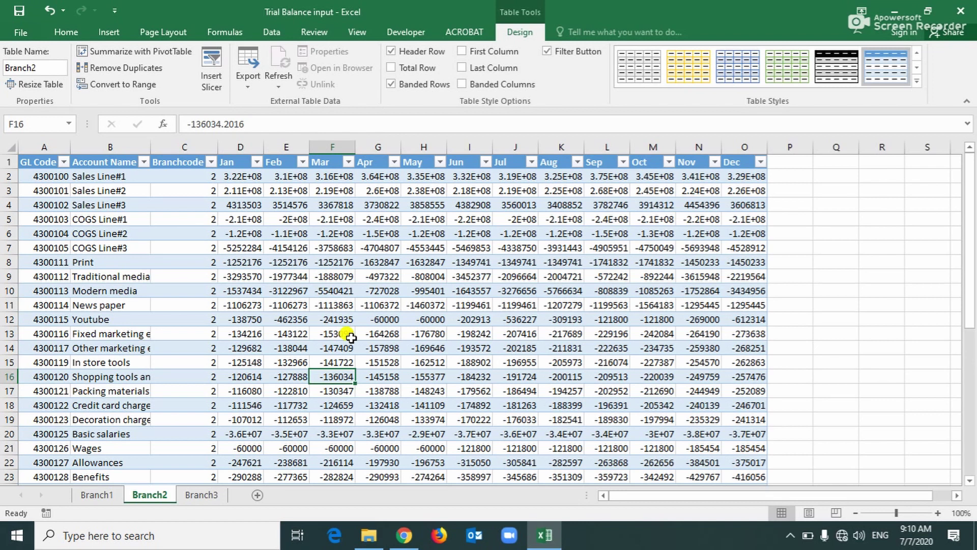
left_click(99, 495)
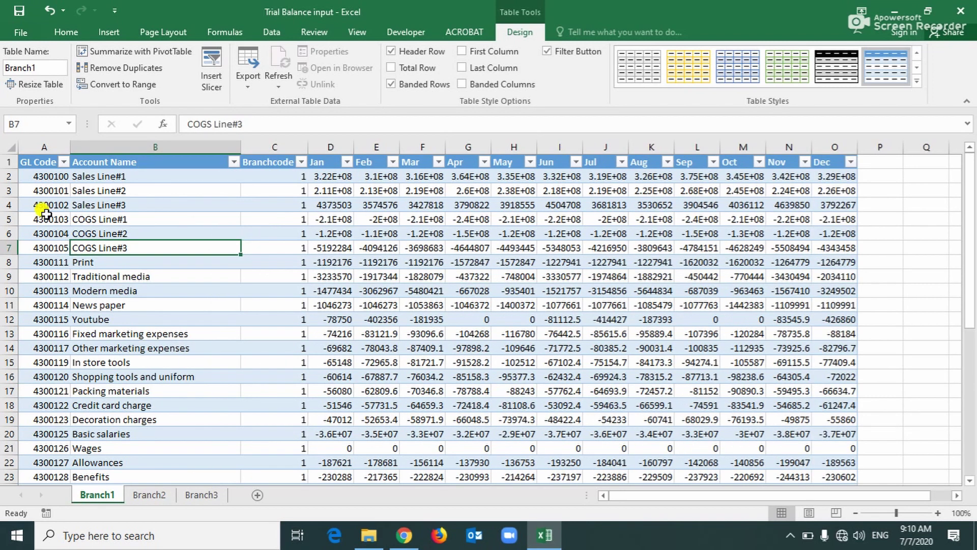
- Load the Branch1 table into Power Query and unpivot Jan–Dec into Attribute and Value
left_click(271, 32)
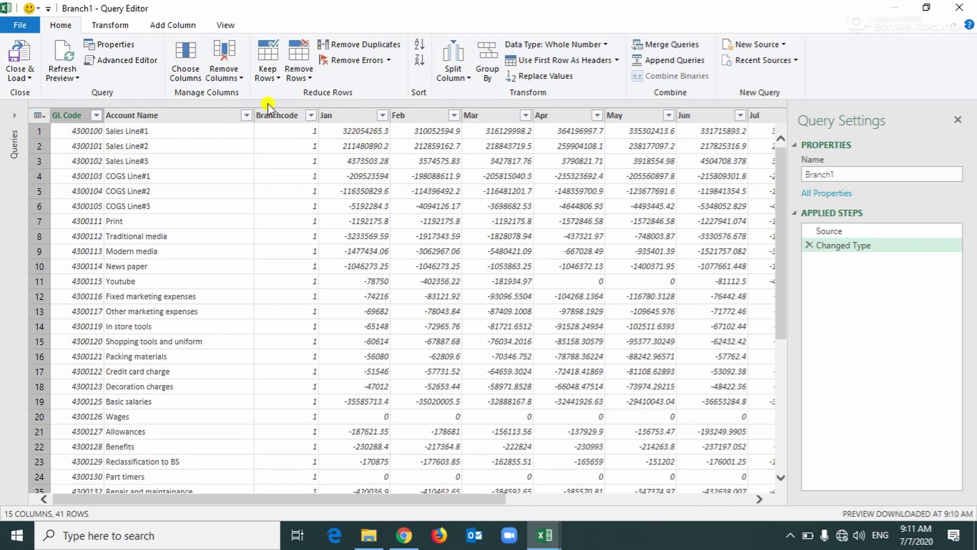
left_click(343, 117)
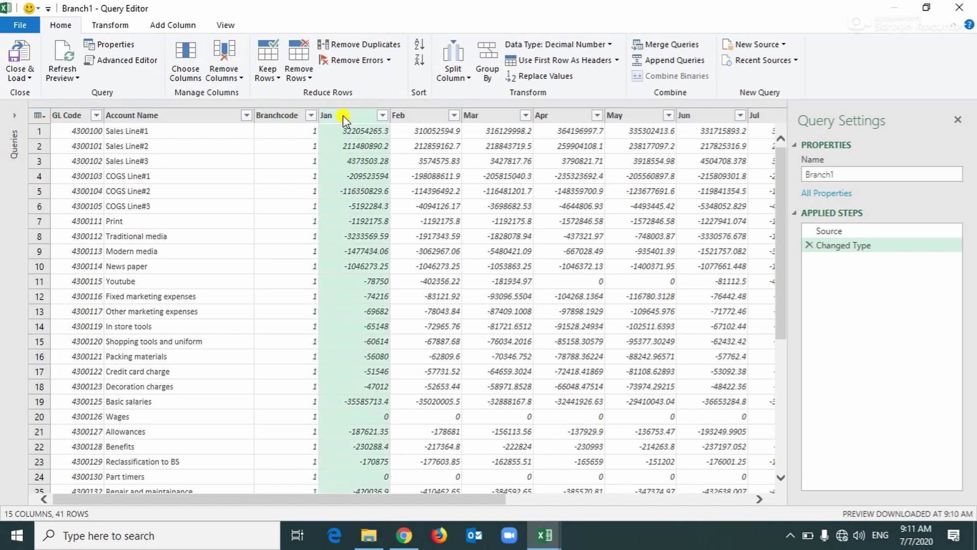
key("shift+Right")
key("shift+Right")
key("shift+Right")
key("shift+Right")
key("shift+Right")
key("shift+Right")
key("shift+Right")
key("shift+Right")
key("shift+Right")
key("shift+Right")
key("shift+Right")
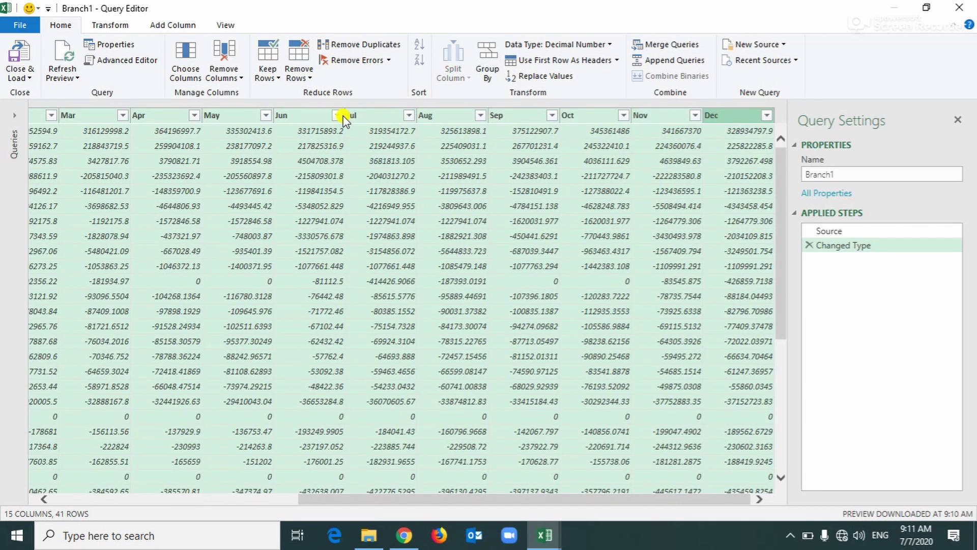
left_click(107, 23)
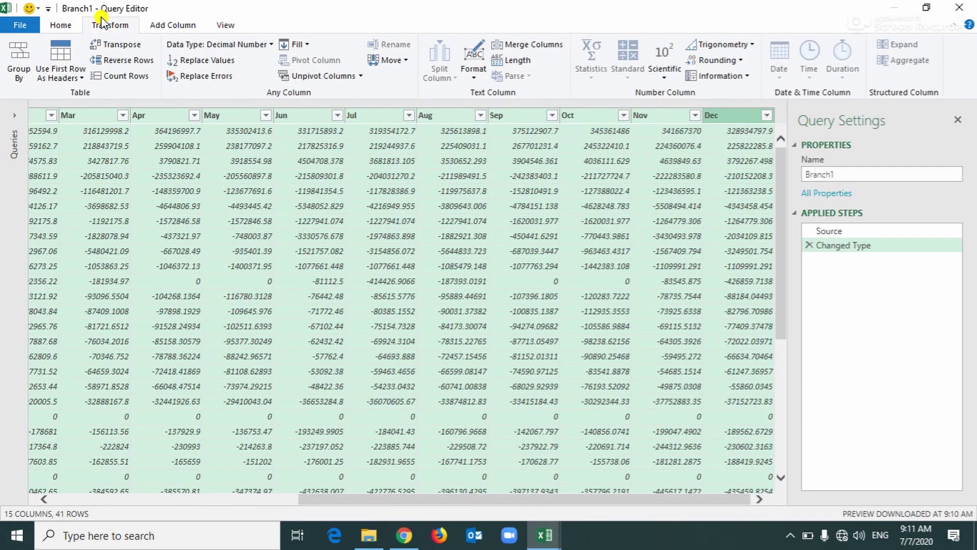
left_click(360, 77)
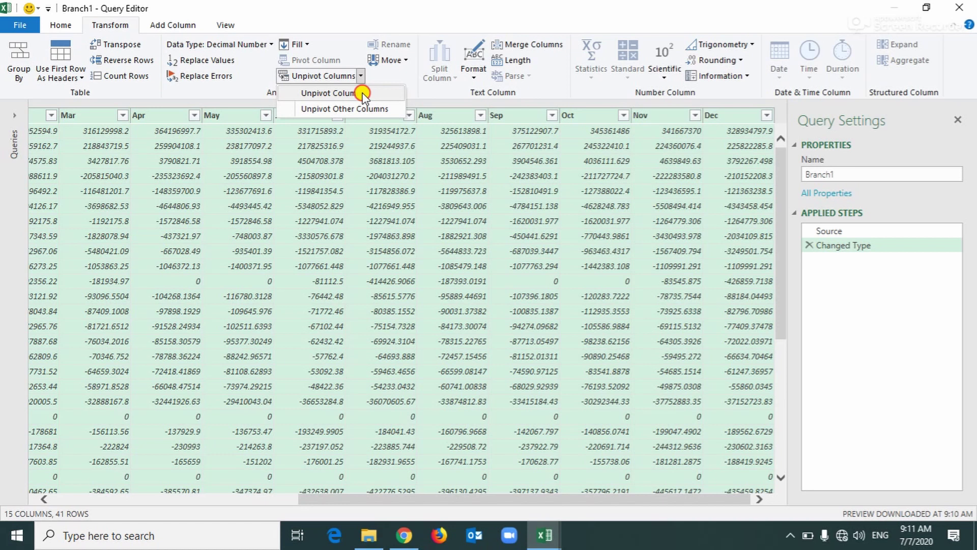
left_click(362, 93)
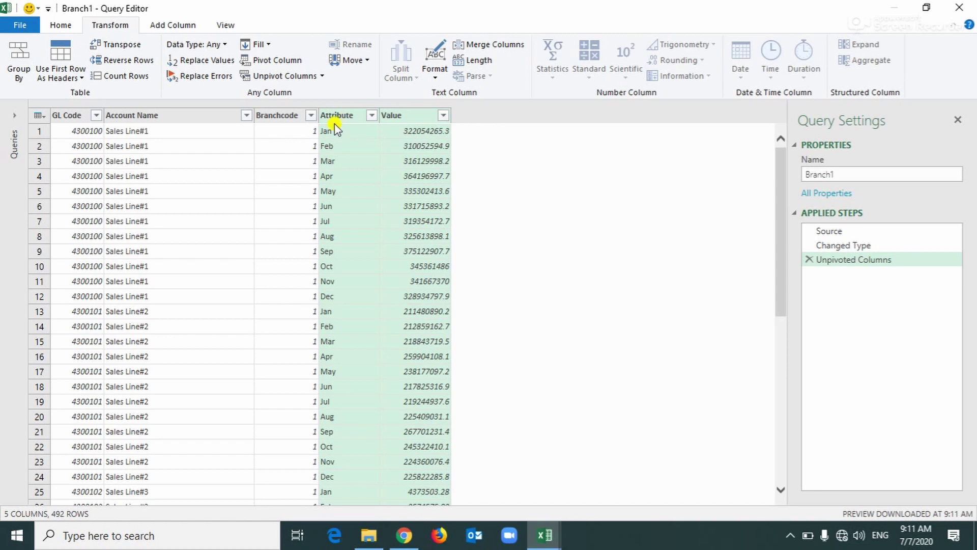
- Bring up the Close & Load To options for the Branch1 query
left_click(20, 26)
left_click(60, 26)
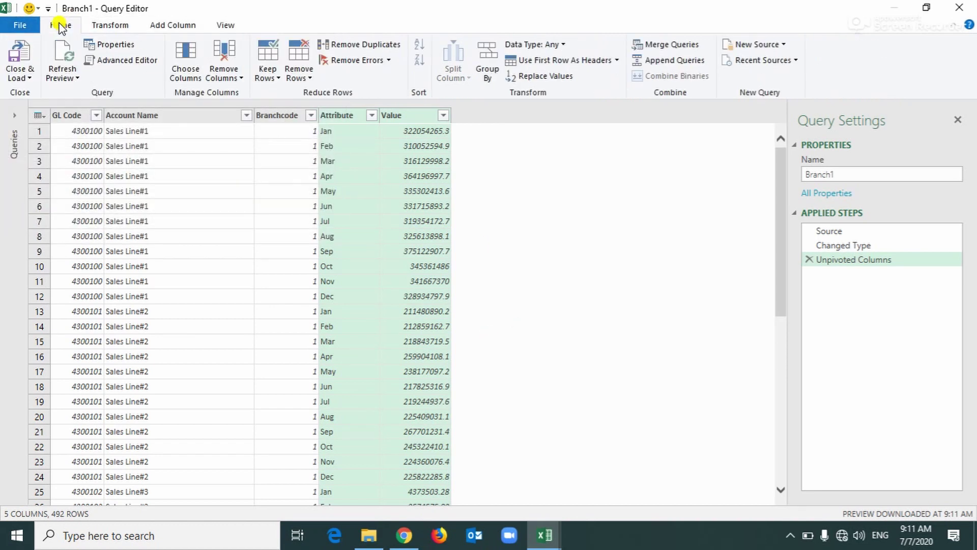
left_click(19, 76)
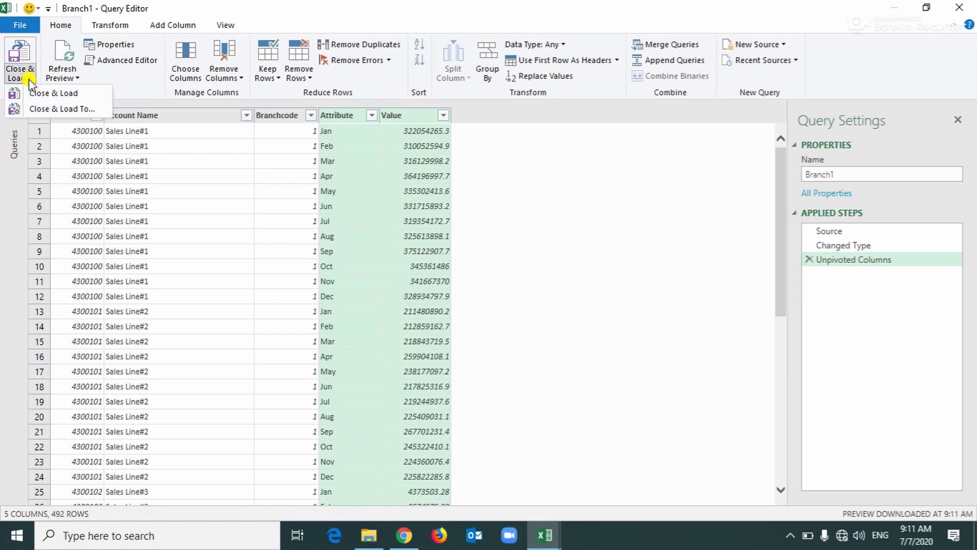
left_click(56, 110)
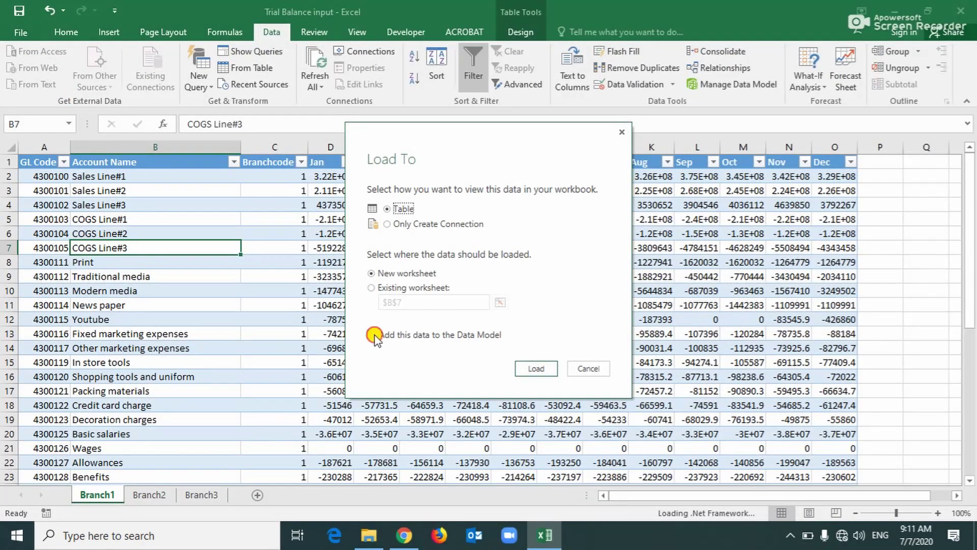
- Load Branch1 as a connection only added to the Data Model, 492 rows
left_click(373, 334)
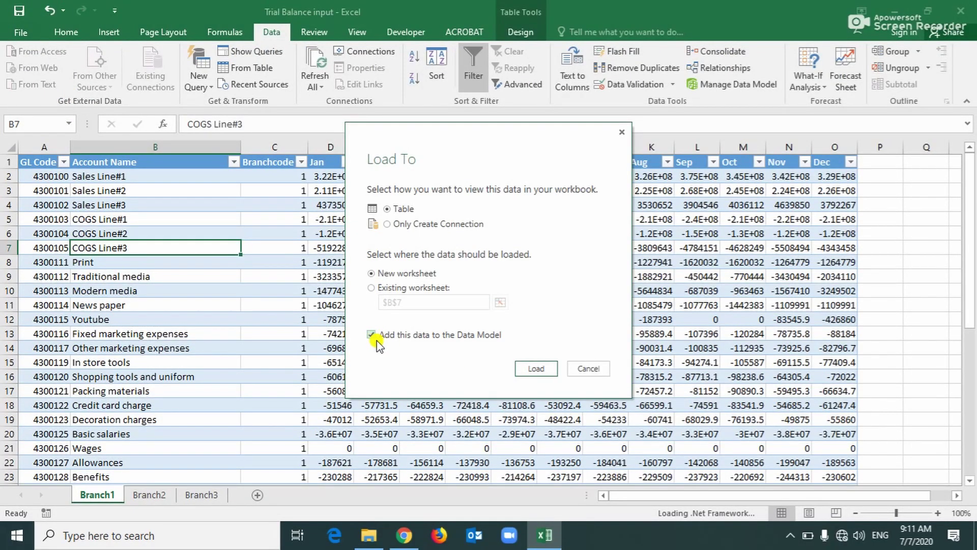
left_click(387, 225)
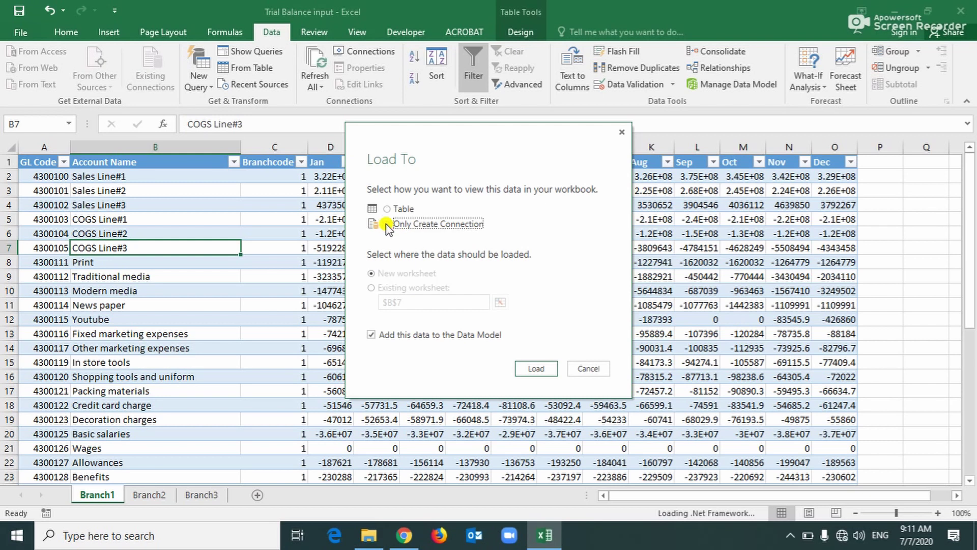
left_click(535, 368)
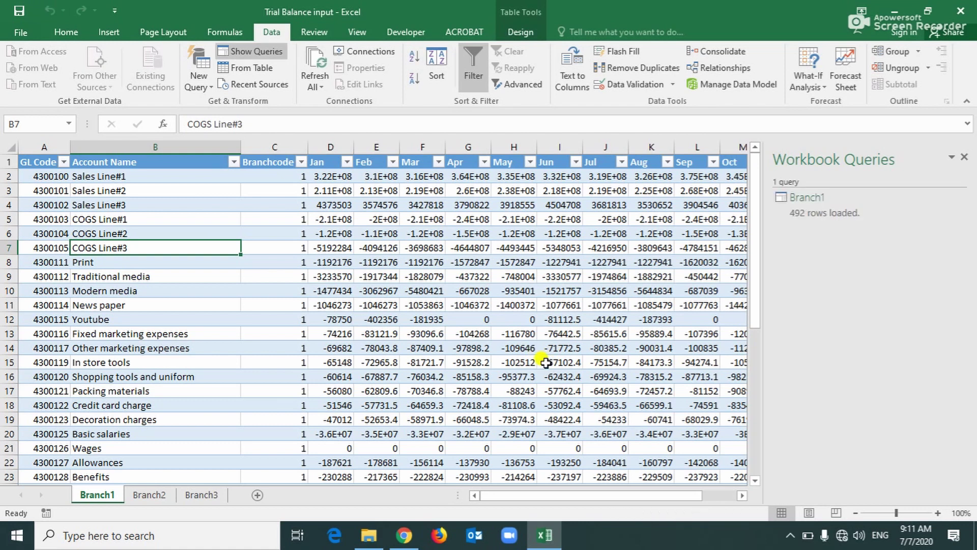
- Unpivot the Branch2 table's Jan–Dec columns into Attribute and Value rows (492 rows)
left_click(150, 494)
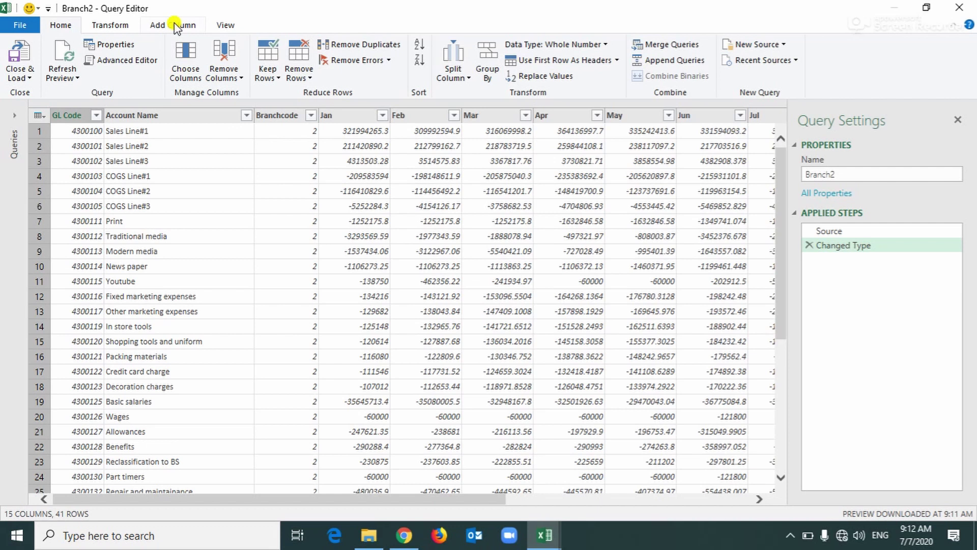
left_click(348, 119)
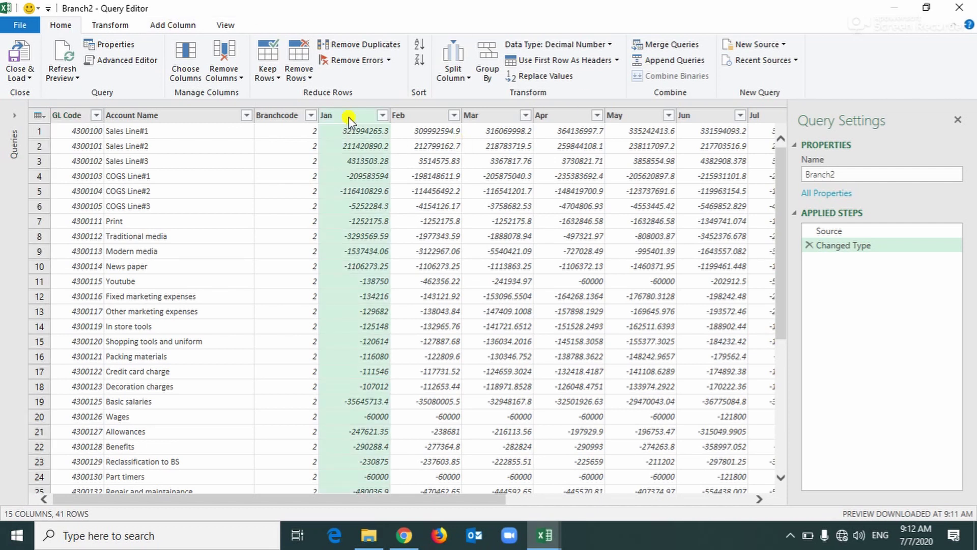
key("shift+Right")
key("shift+Right")
key("shift+Right")
key("shift+Right")
key("shift+Right")
key("shift+Right")
key("shift+Right")
key("shift+Right")
key("shift+Right")
key("shift+Right")
key("shift+Right")
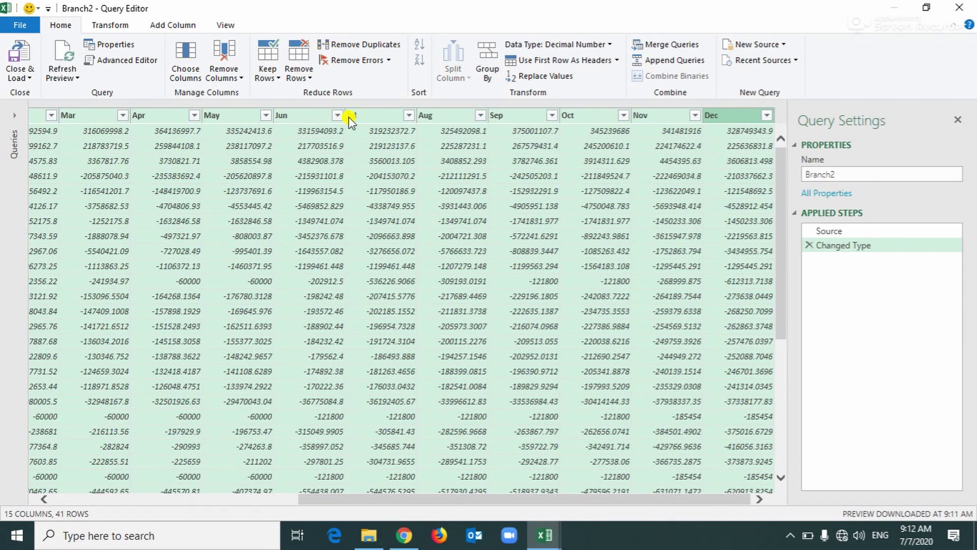
left_click(110, 25)
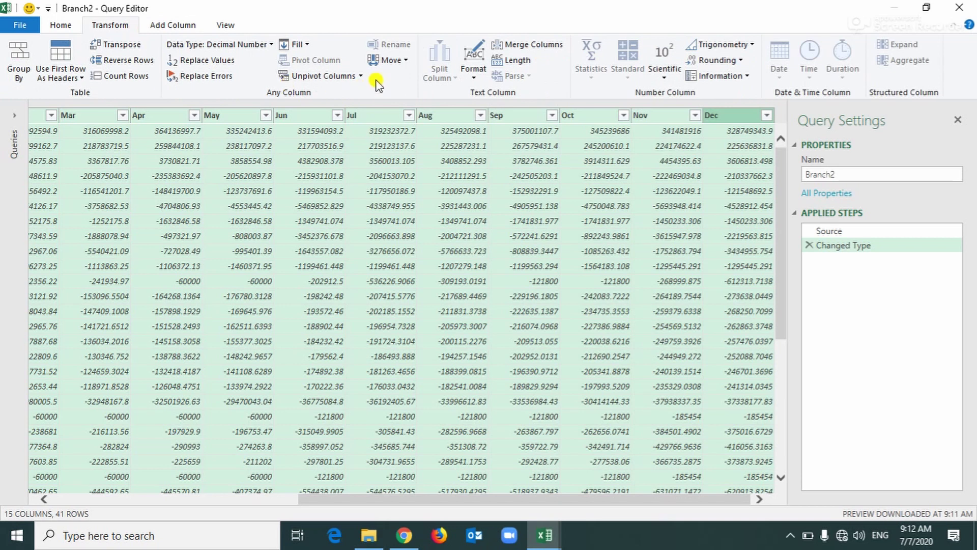
left_click(361, 76)
left_click(360, 94)
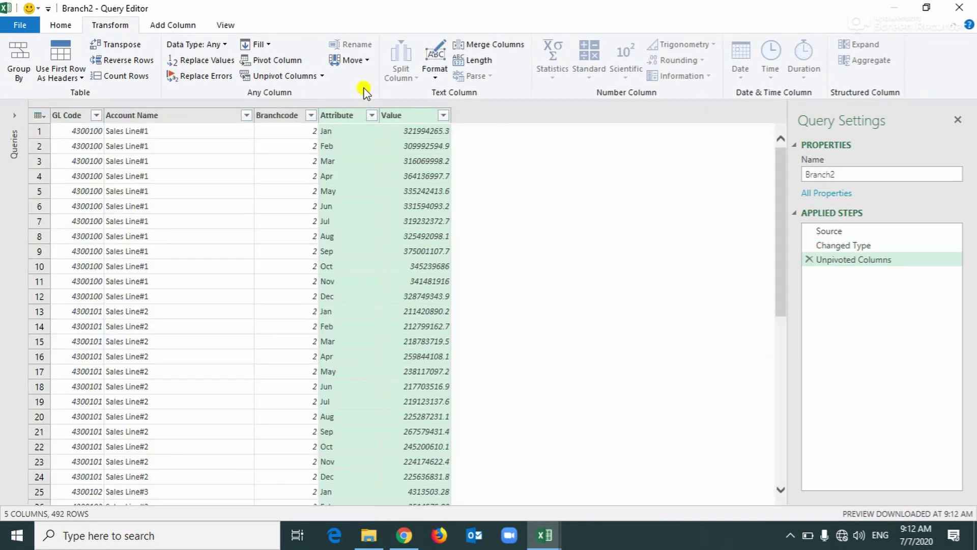
- Dismiss the Group By dialog without grouping the Branch2 rows
left_click(20, 69)
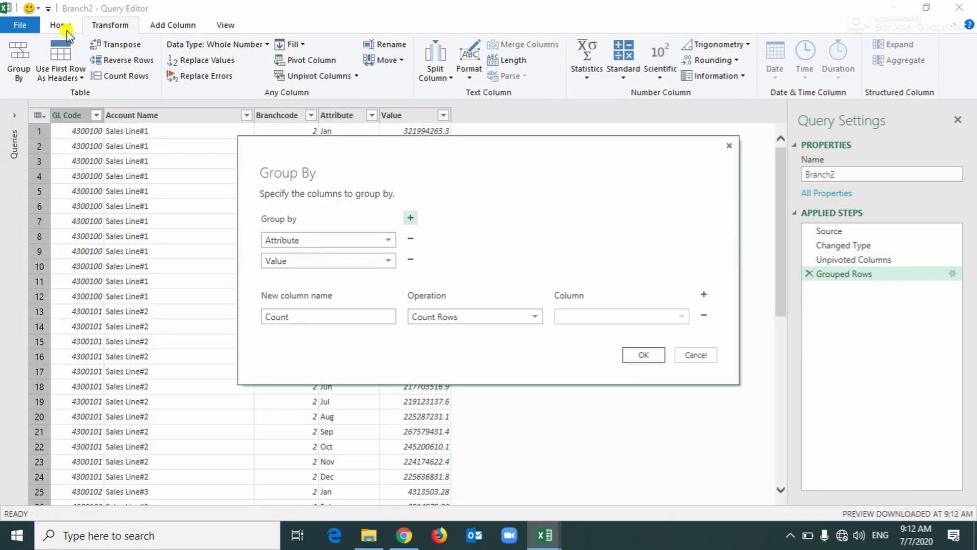
left_click(729, 146)
left_click(75, 33)
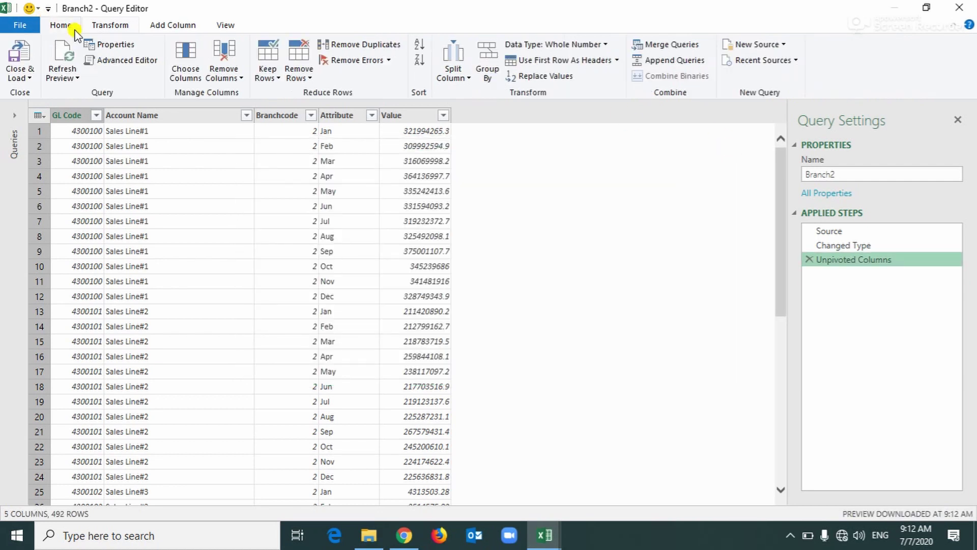
- Load the Branch2 query as a connection only, added to the Data Model
left_click(21, 77)
left_click(40, 105)
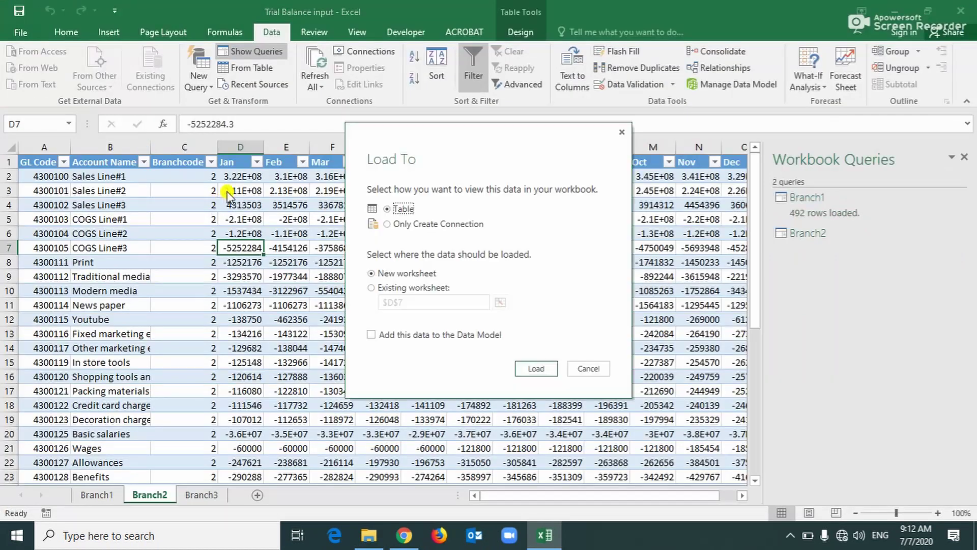
left_click(379, 287)
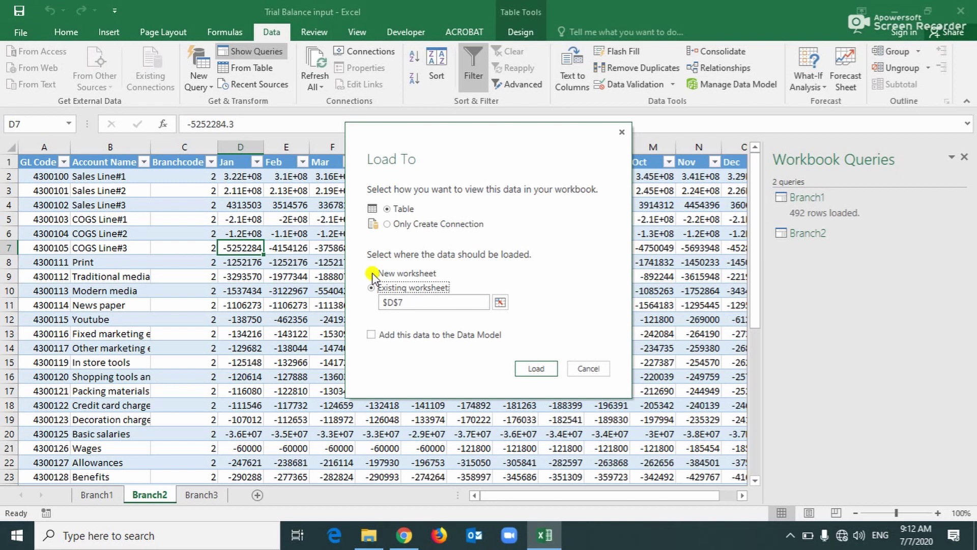
left_click(387, 224)
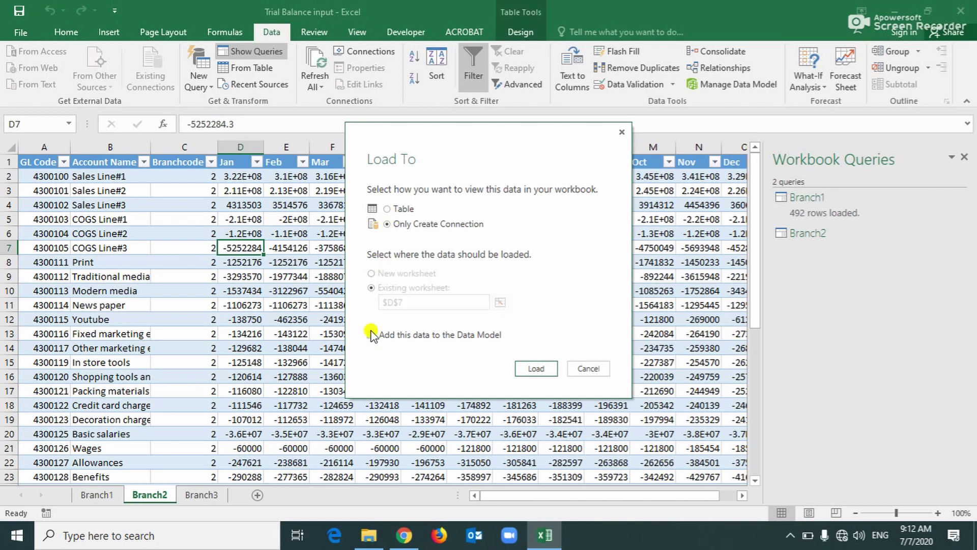
left_click(371, 334)
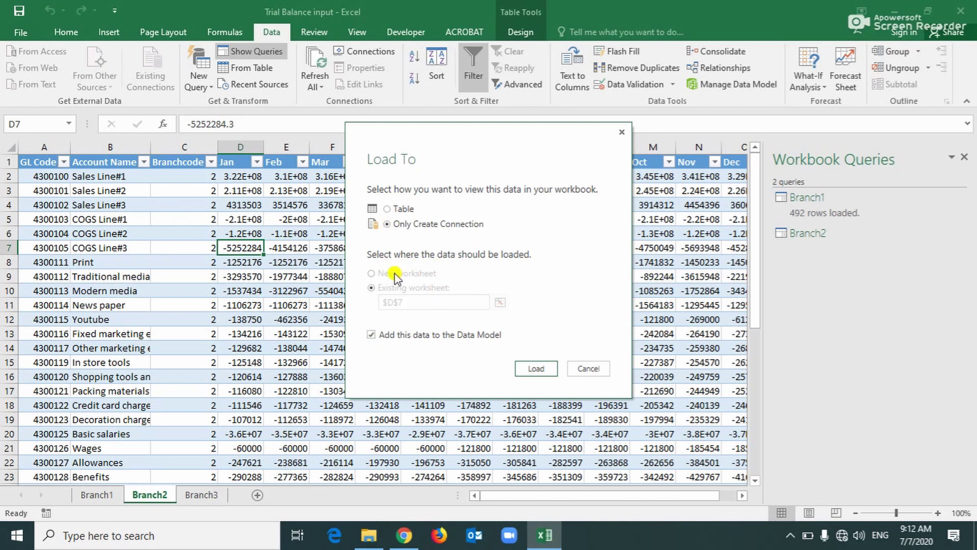
left_click(536, 368)
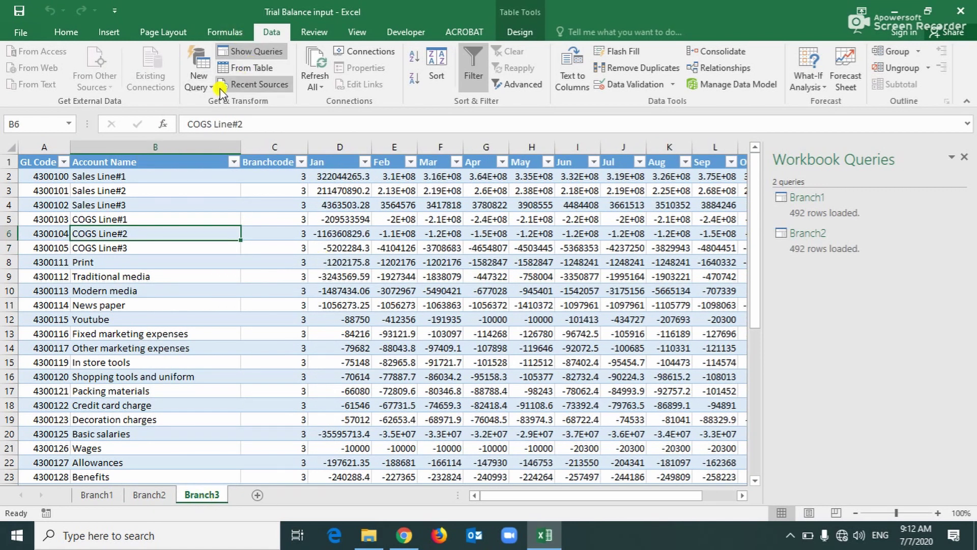
- Build a query from the Branch3 table and unpivot Jan–Dec into Attribute and Value rows
left_click(243, 69)
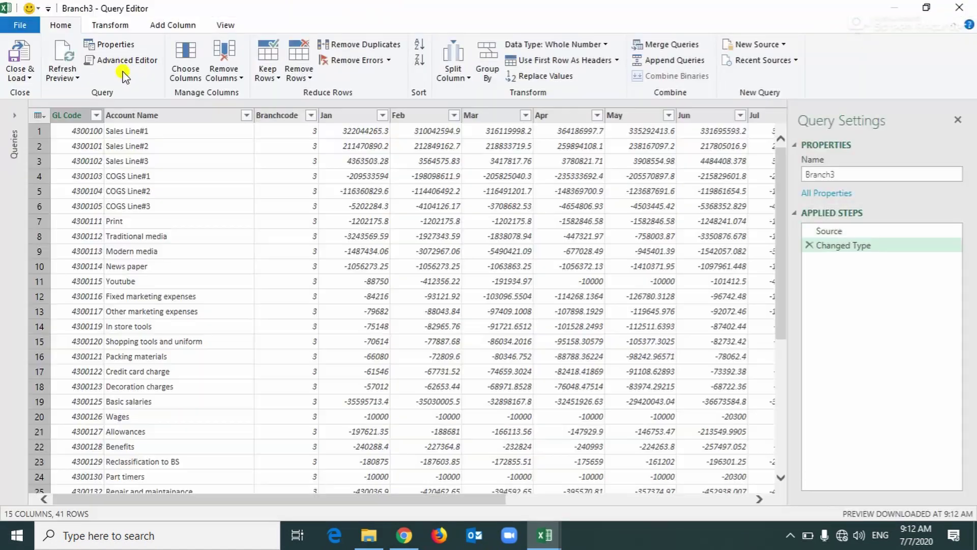
left_click(343, 117)
key("shift+Right")
key("shift+Right")
key("shift+Right")
key("shift+Right")
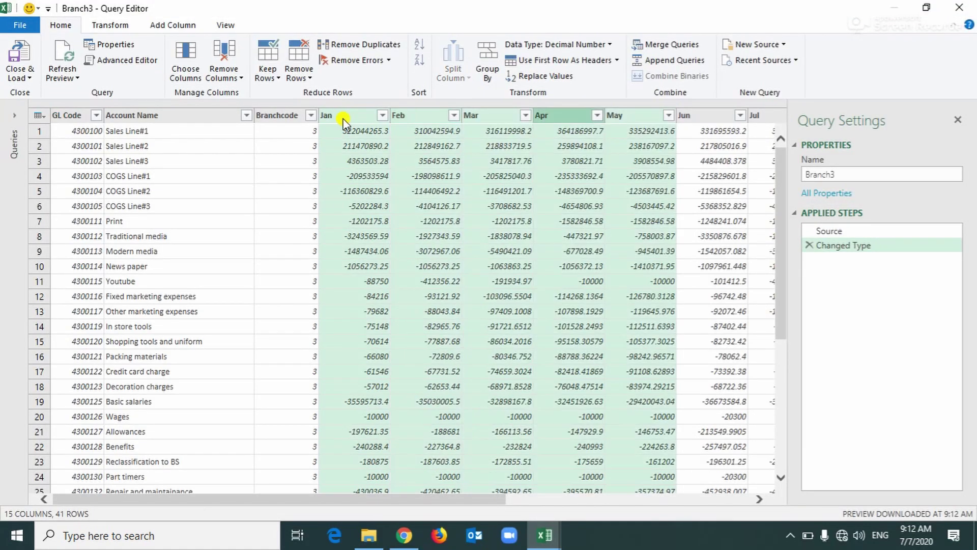
key("shift+Right")
key("shift+Right")
key("shift+Right")
key("shift+Right")
key("shift+Right")
key("shift+Right")
key("shift+Right")
key("shift+Right")
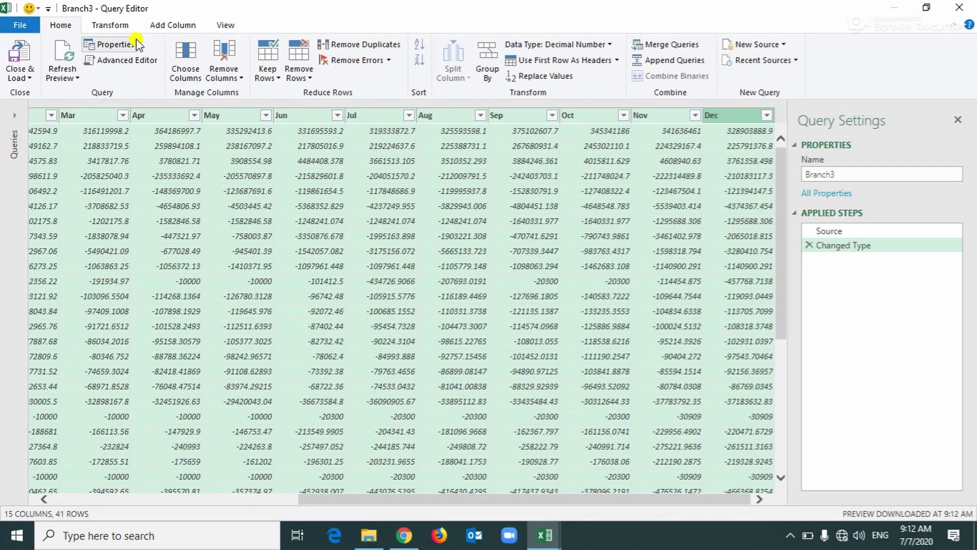
left_click(110, 25)
left_click(365, 79)
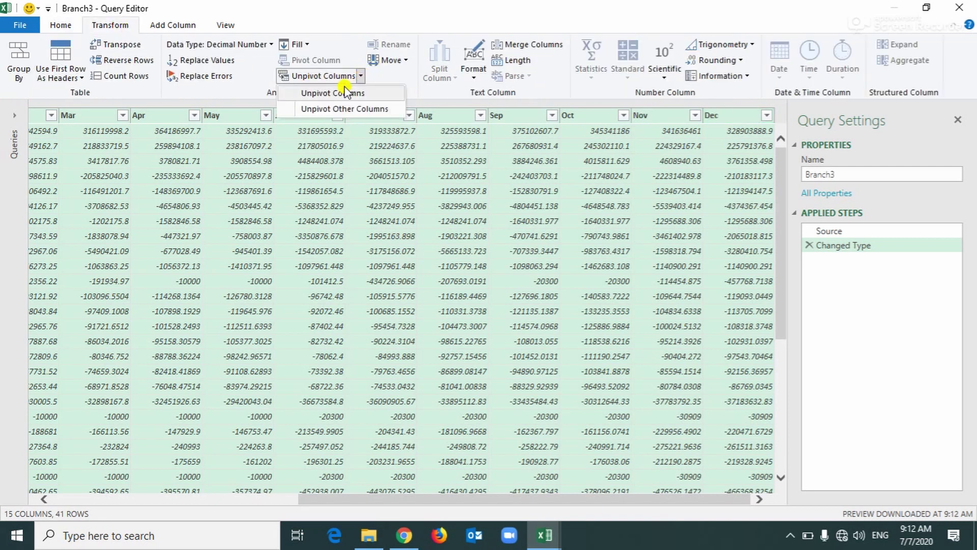
left_click(346, 92)
left_click(61, 25)
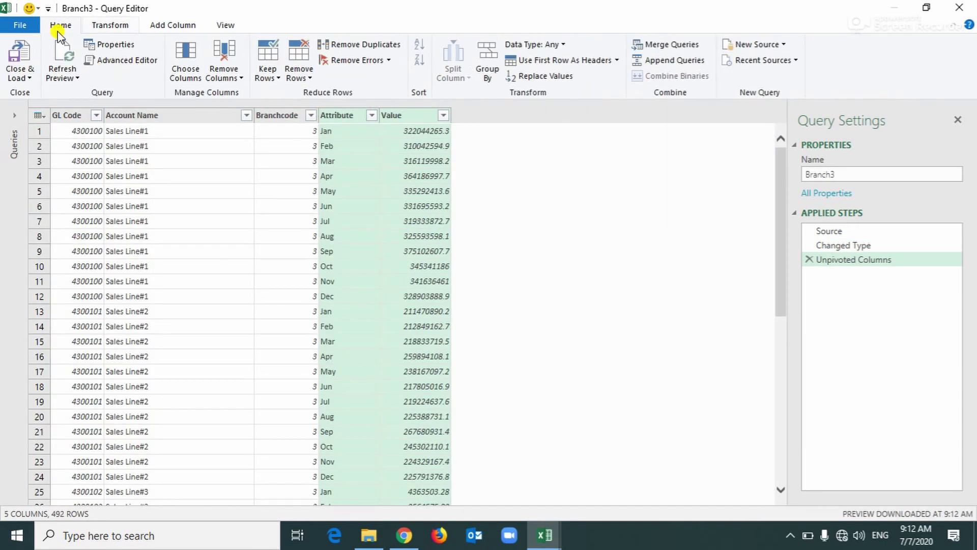
left_click(18, 82)
- Load Branch3 as a connection-only Data Model query with 492 rows
left_click(47, 102)
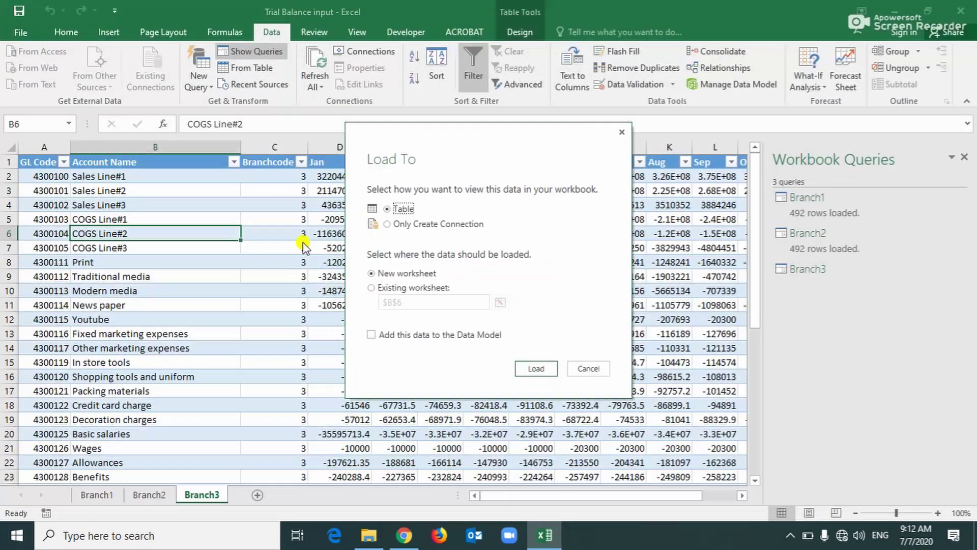
left_click(371, 334)
left_click(387, 224)
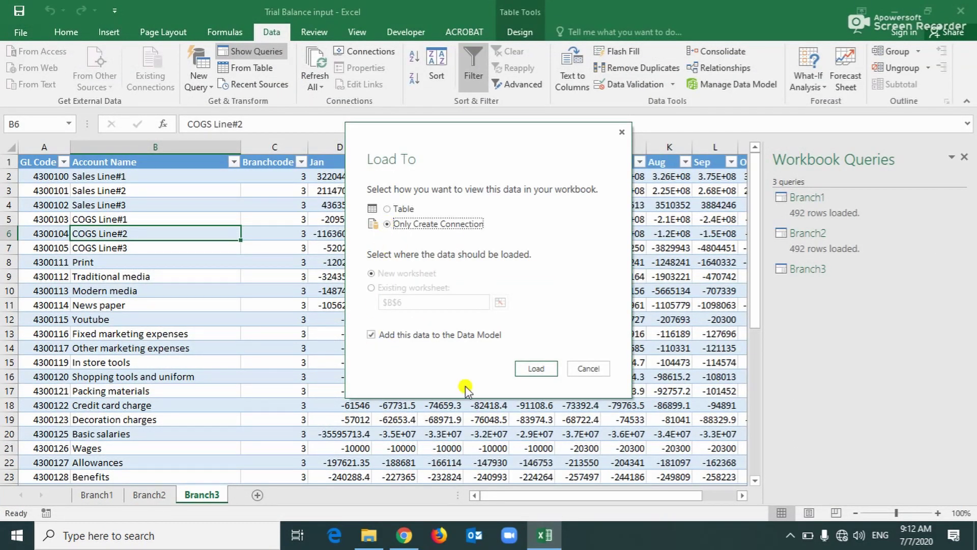
left_click(536, 370)
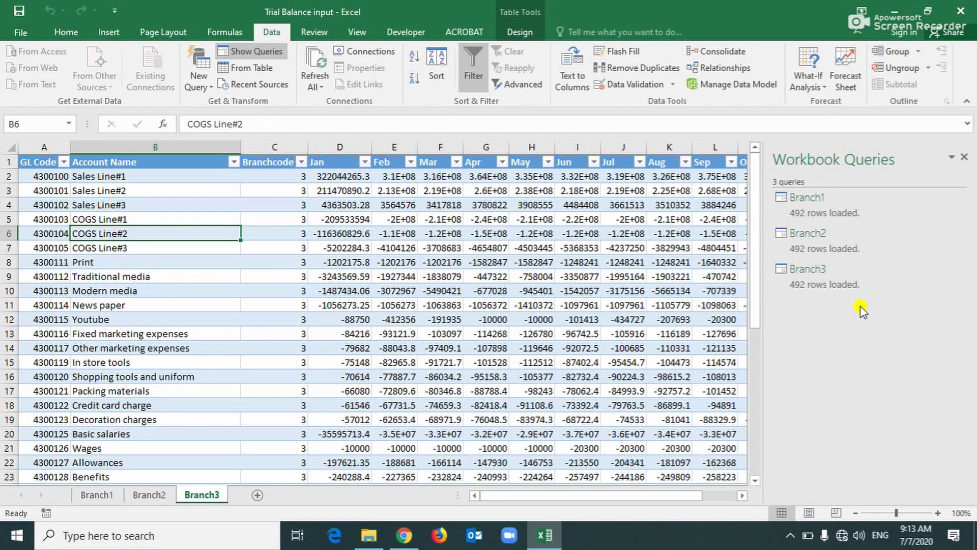
- Append Branch2 to Branch1 in a new Append1 query of 984 rows
right_click(809, 206)
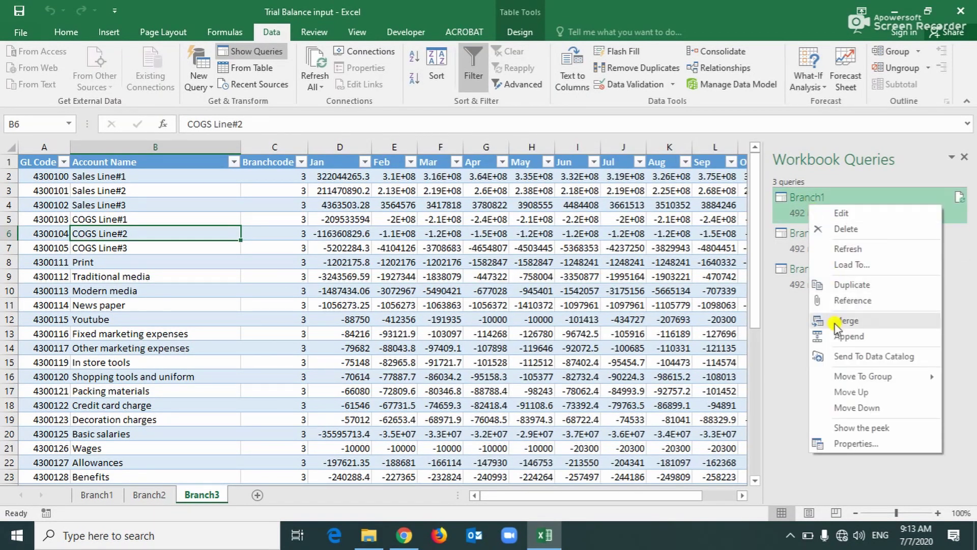
left_click(846, 336)
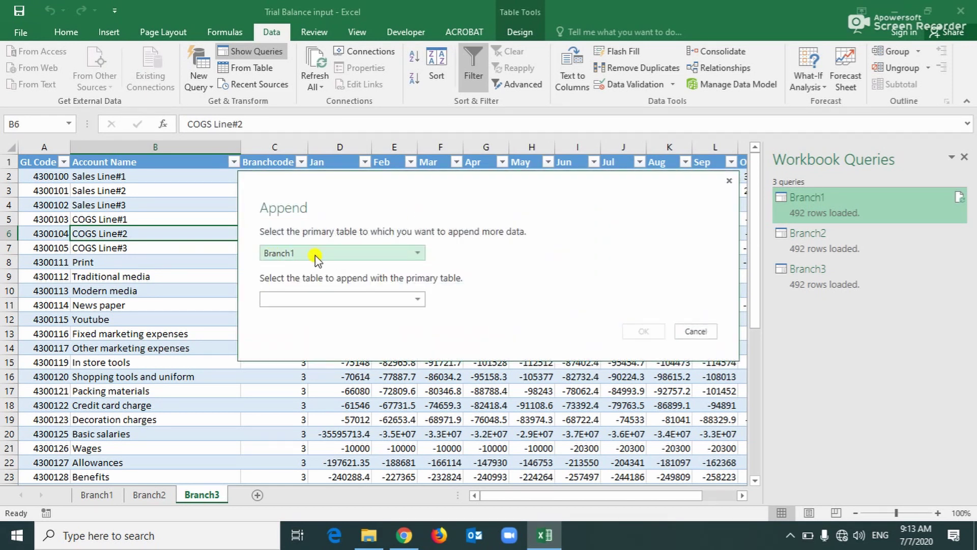
left_click(308, 295)
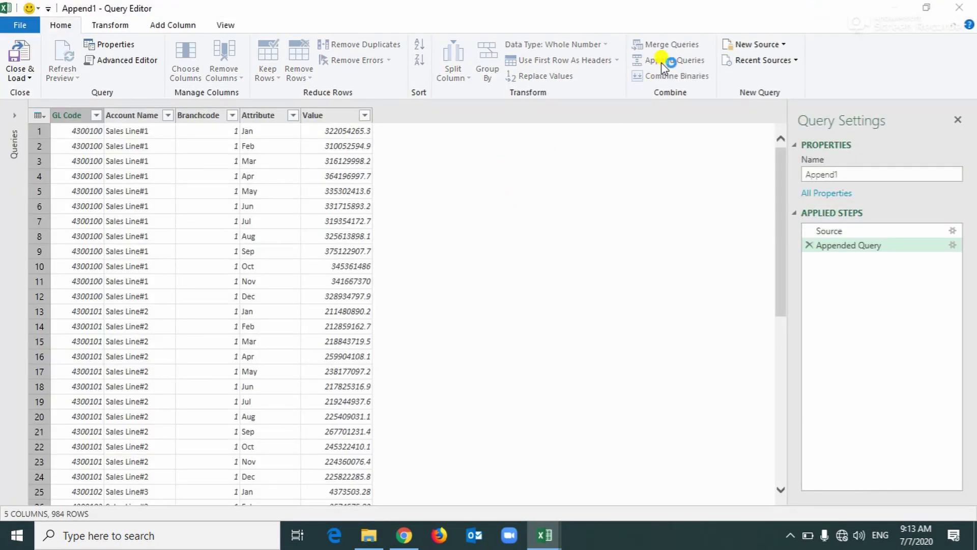
- Append the Branch3 table to the Append1 query
left_click(331, 253)
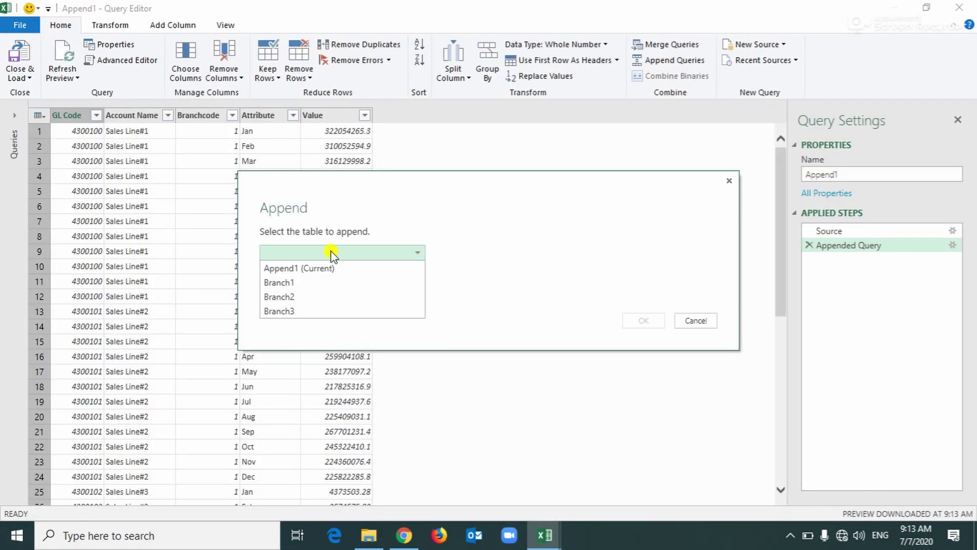
left_click(295, 310)
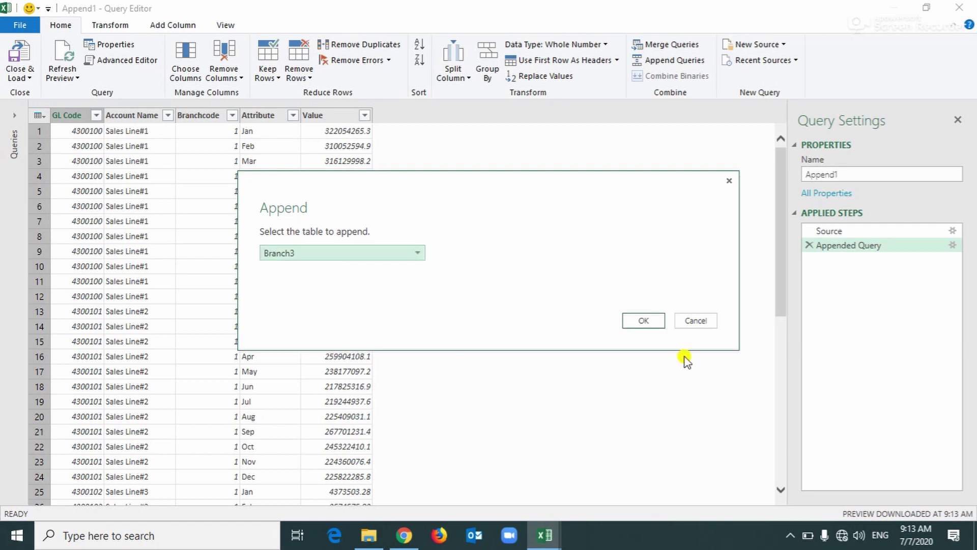
left_click(642, 320)
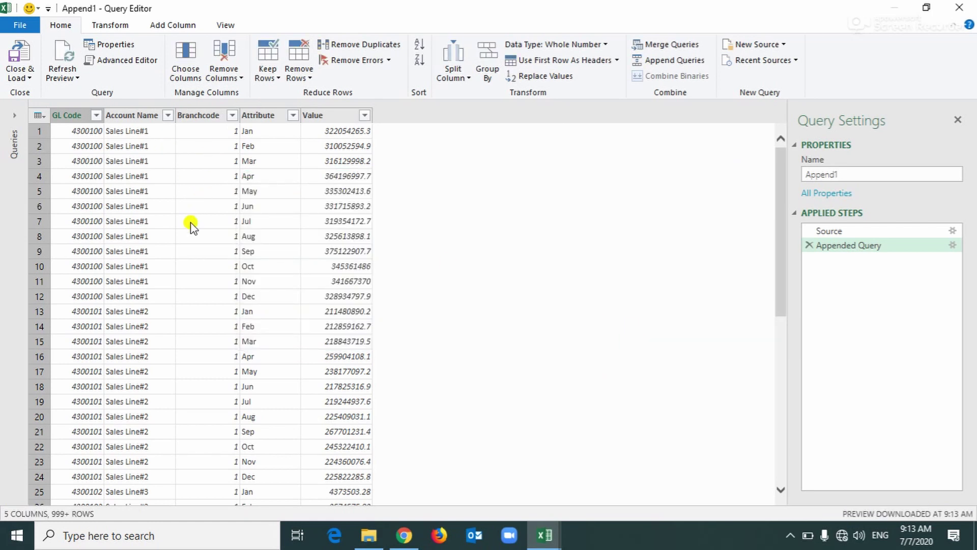
- Check that the Branchcode filter list shows codes 1, 2 and 3, then scroll the combined rows
left_click(233, 120)
left_click(232, 115)
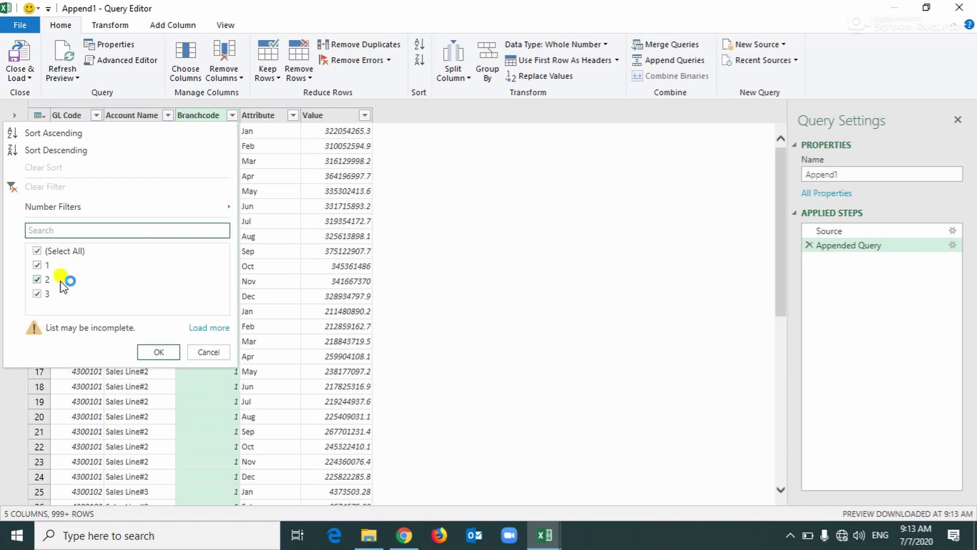
left_click(369, 221)
scroll(351, 248, "down", 6)
scroll(351, 248, "down", 20)
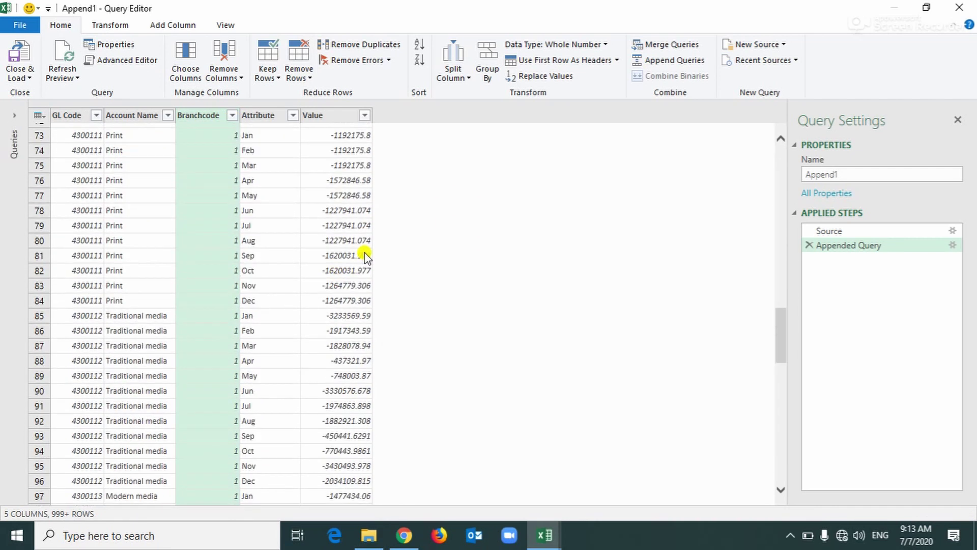
scroll(376, 249, "down", 20)
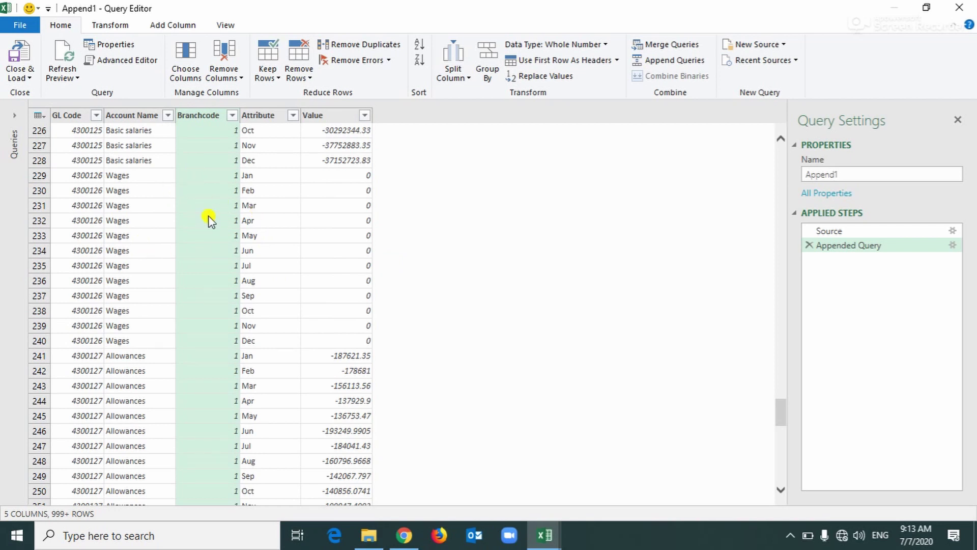
- Load Append1 as a table on a new worksheet, added to the Data Model, then close Workbook Queries
left_click(20, 76)
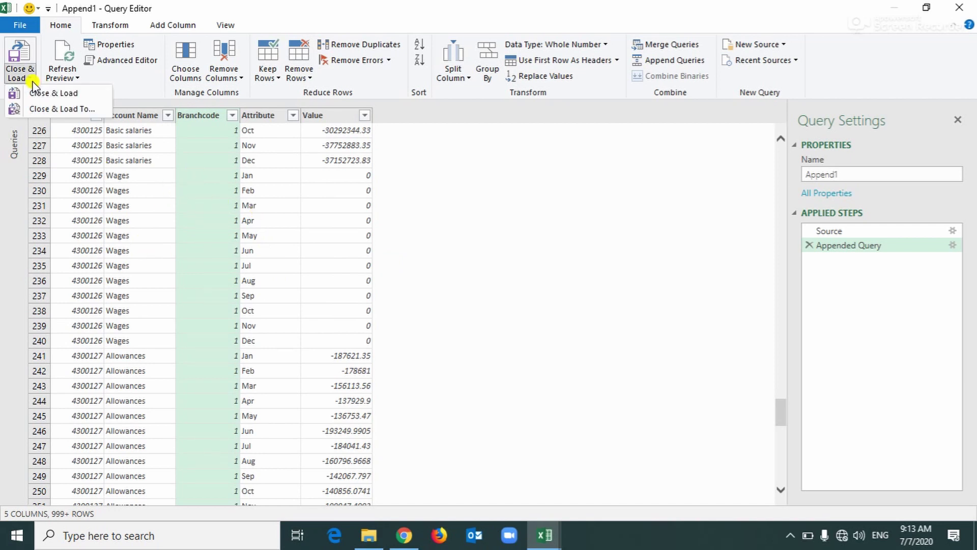
left_click(35, 109)
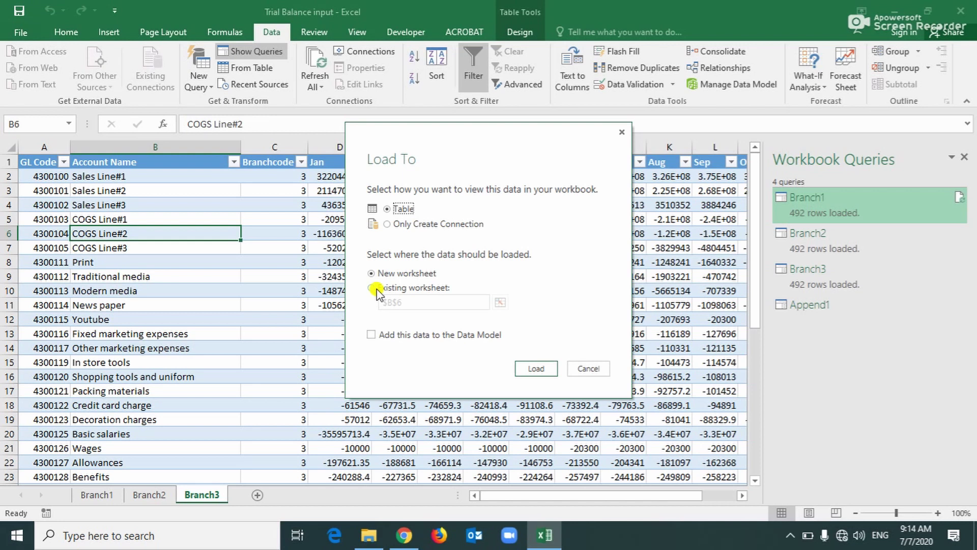
left_click(371, 334)
left_click(537, 369)
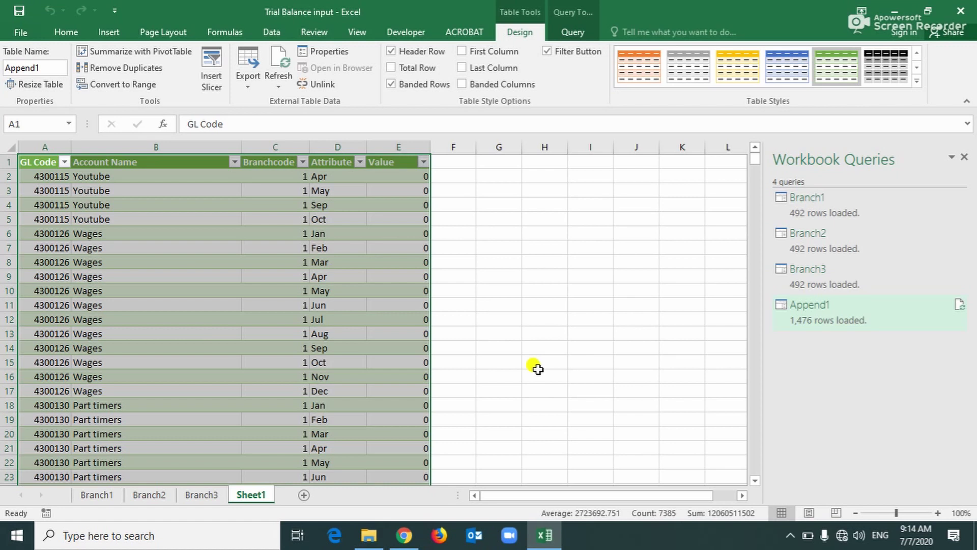
left_click(964, 157)
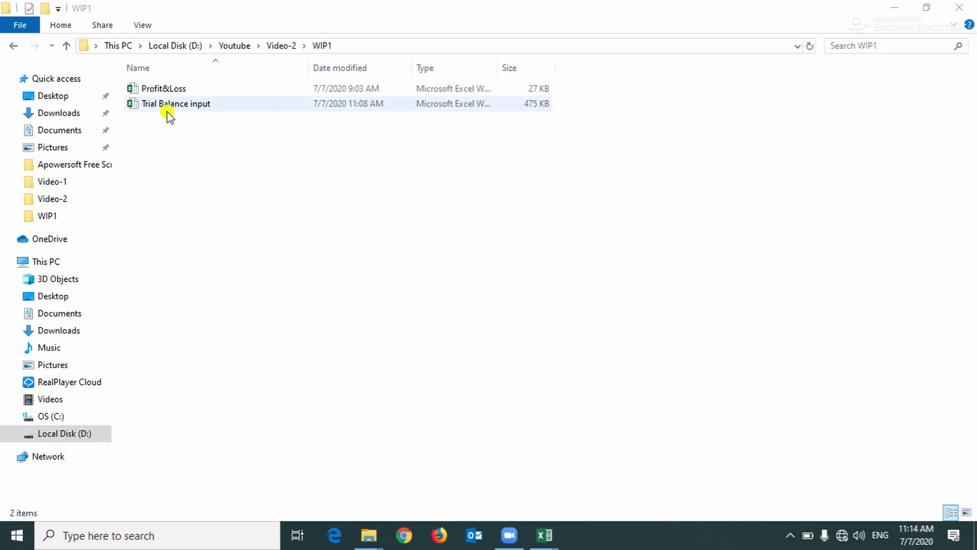
- Look over the Profit&Loss and Trial Balance input workbooks in the WIP1 folder, ending on Profit&Loss
left_click(159, 93)
left_click(159, 96)
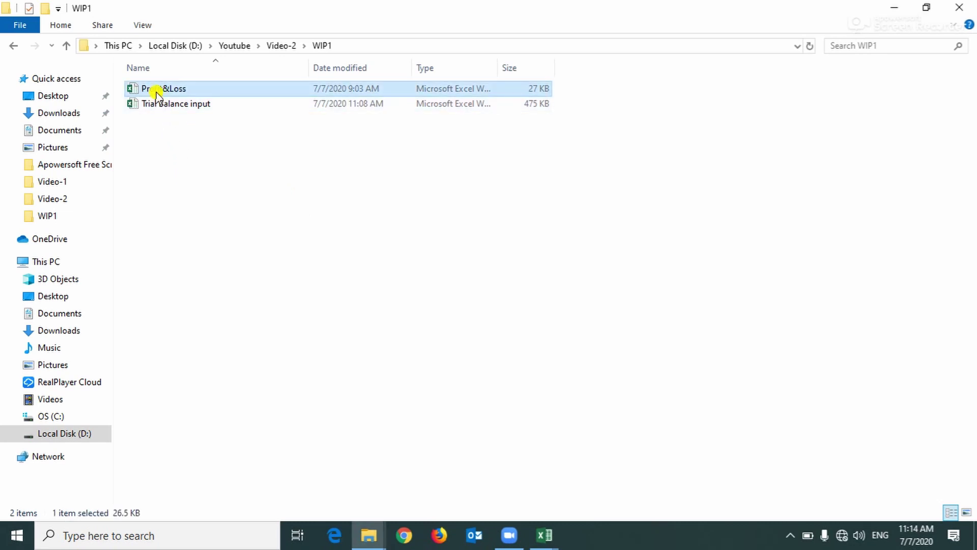
left_click(162, 104)
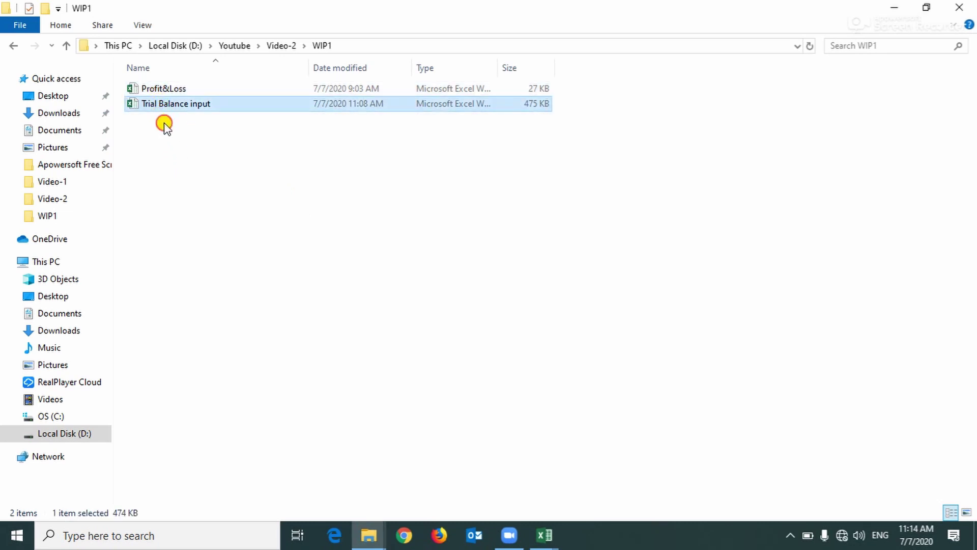
left_click(164, 126)
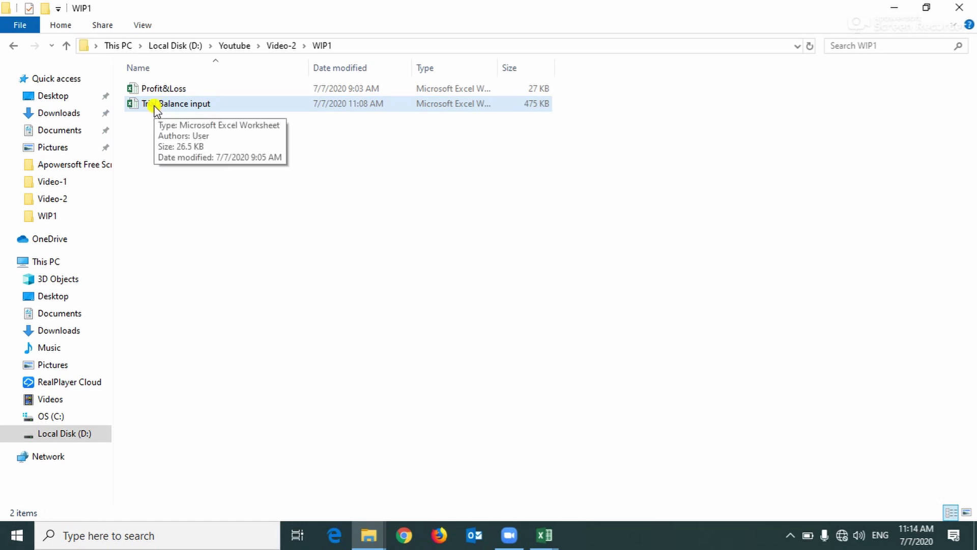
left_click(157, 92)
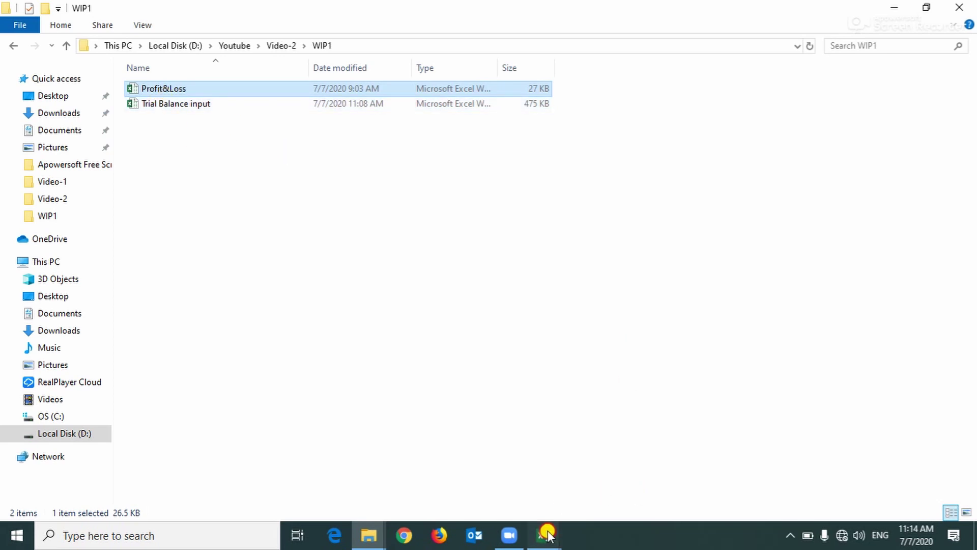
- Bring the Profit&Loss workbook forward and display its Profit and Loss sheet
mouse_move(547, 533)
left_click(611, 469)
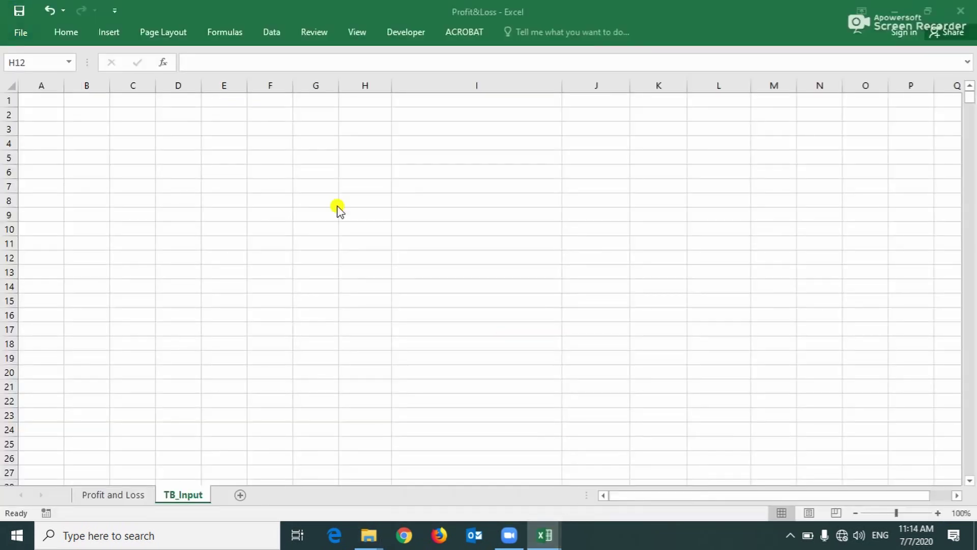
left_click(206, 164)
left_click(170, 201)
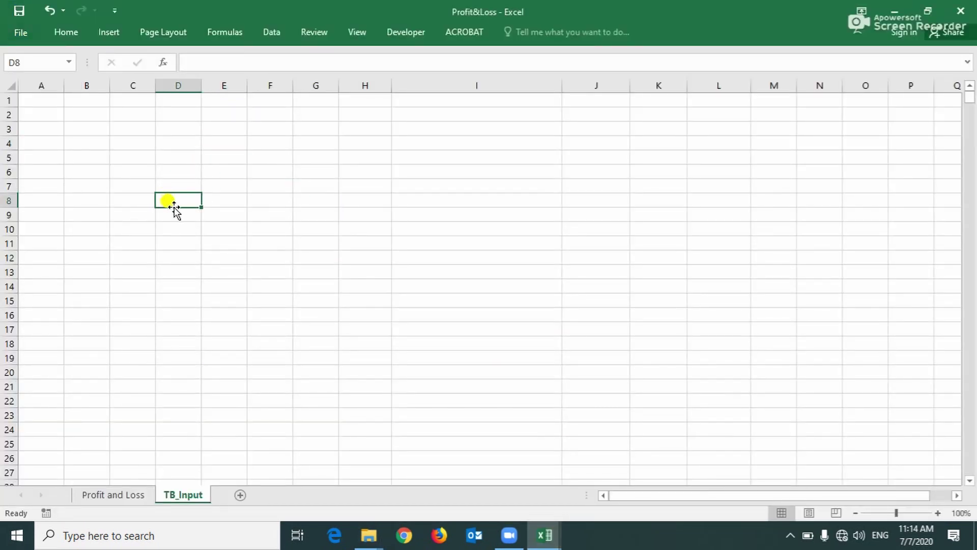
left_click(127, 496)
left_click(172, 495)
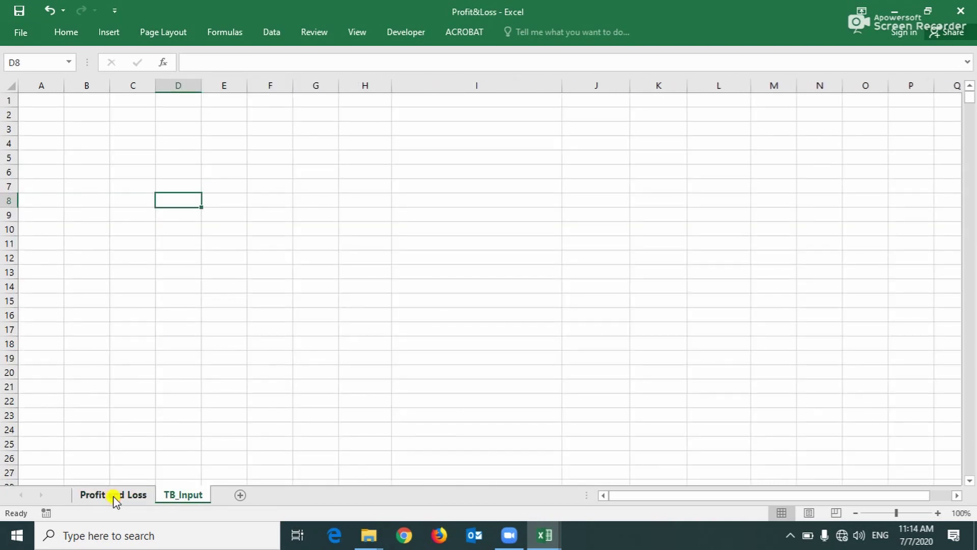
left_click(115, 497)
scroll(76, 179, "up", 1)
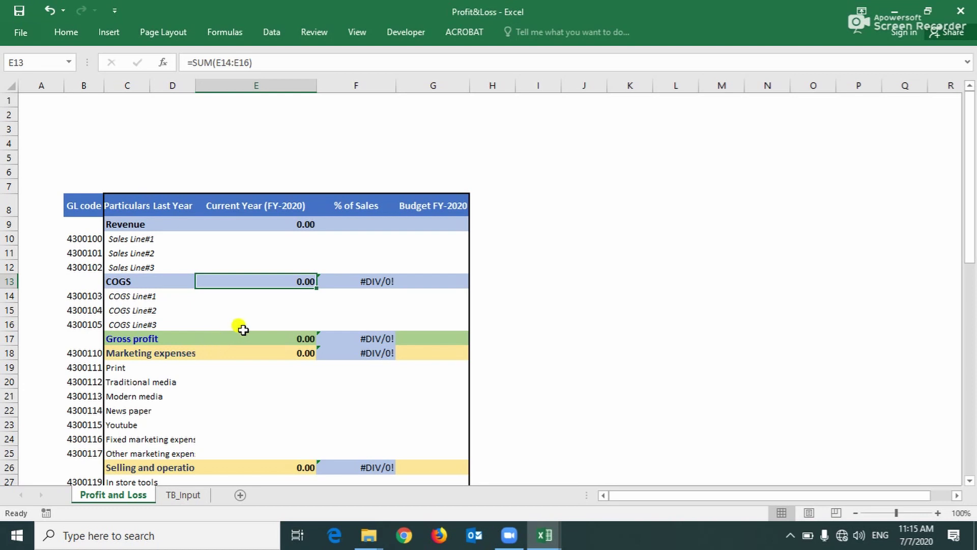
- Inspect the Revenue total formula in E9 and the COGS formula in E13, leaving them unchanged
double_click(275, 224)
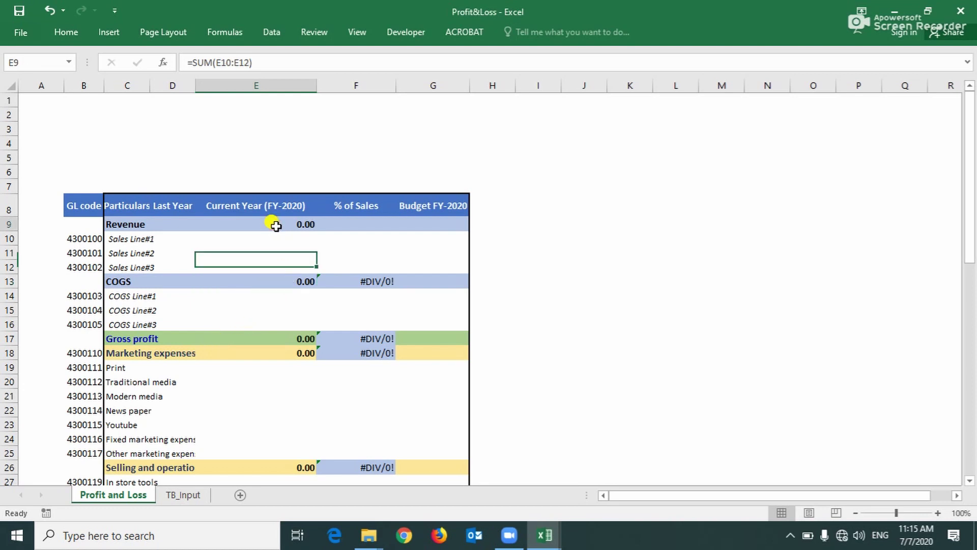
key("Escape")
left_click(300, 277)
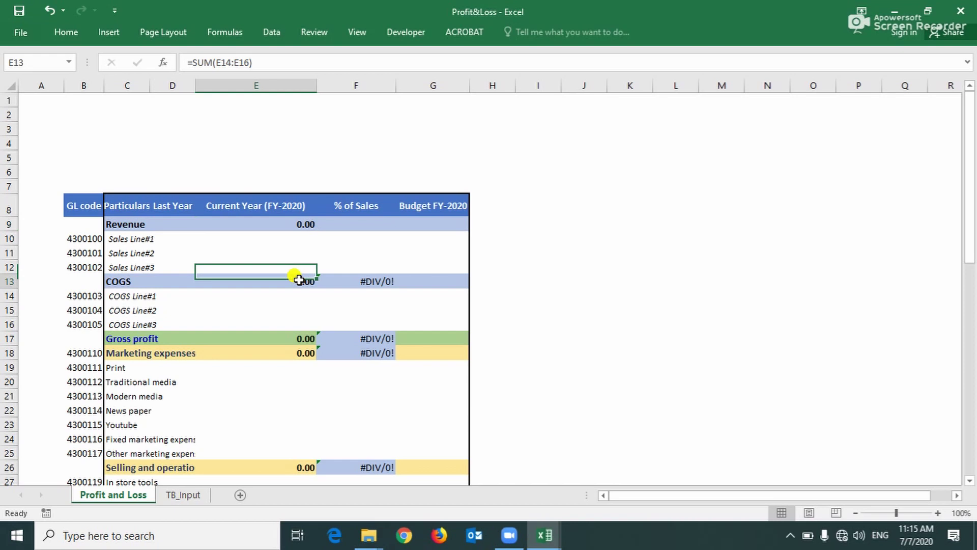
double_click(301, 278)
key("Return")
- Check the Gross profit formula in E17, then return to the TB_Input sheet
scroll(309, 278, "down", 1)
scroll(309, 278, "down", 2)
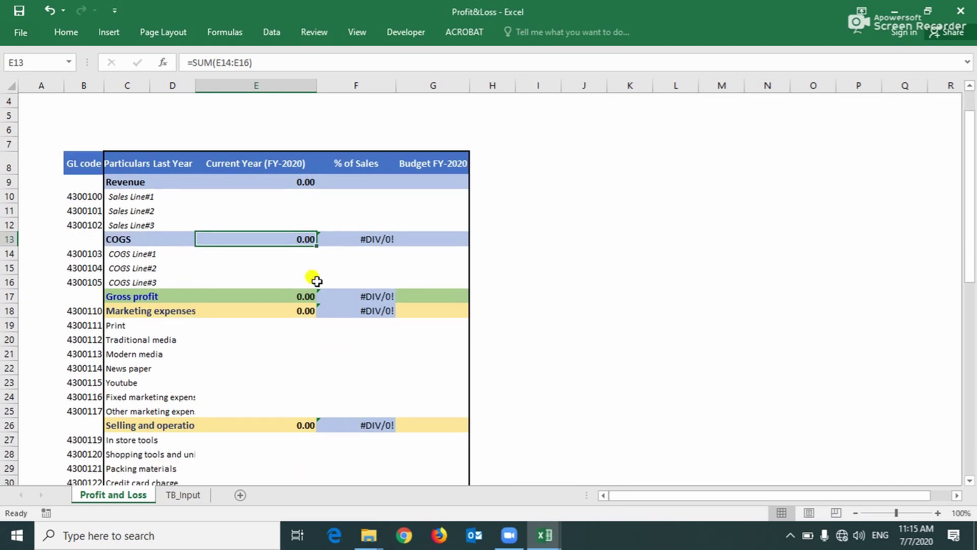
left_click(297, 252)
double_click(298, 252)
key("Escape")
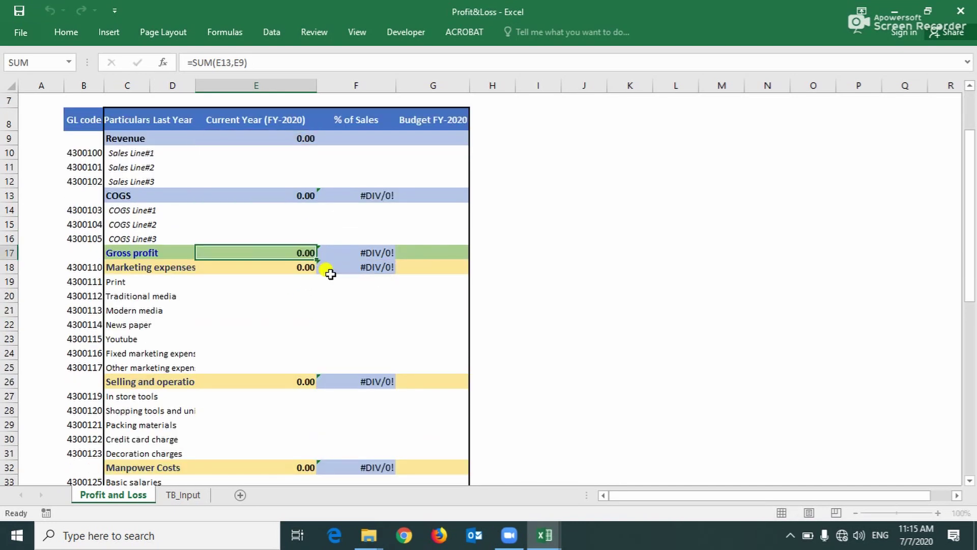
scroll(325, 268, "up", 2)
left_click(188, 495)
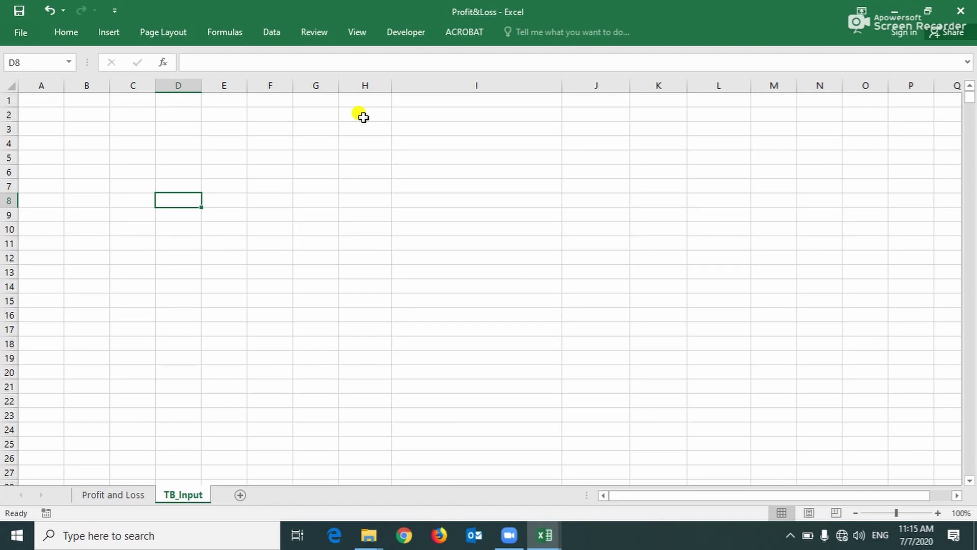
- Start a new query from an Excel workbook with cell G2 selected on TB_Input
left_click(306, 111)
left_click(271, 33)
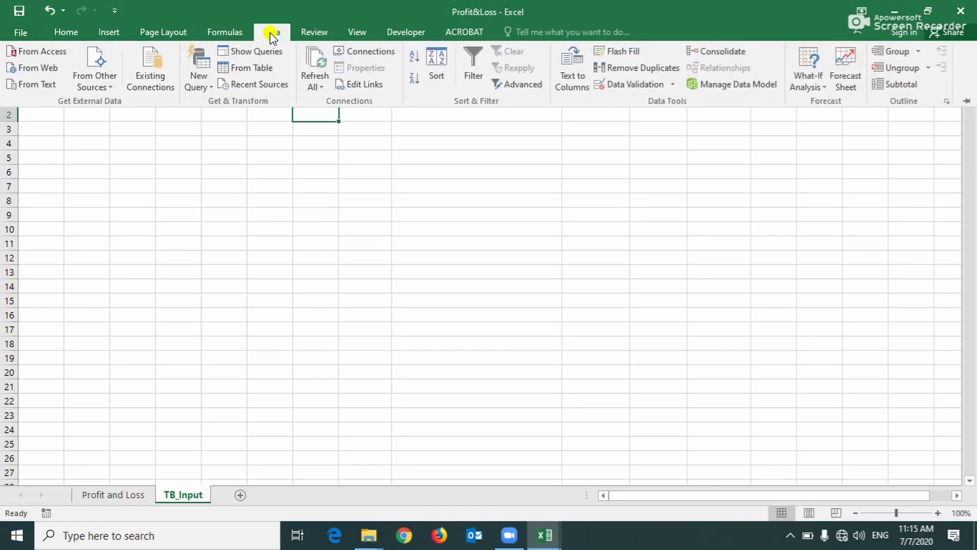
left_click(213, 90)
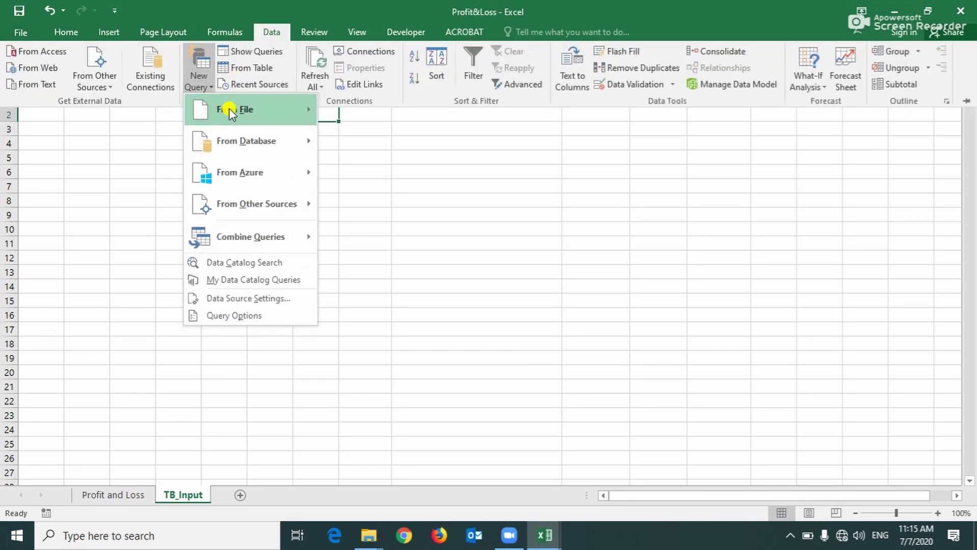
mouse_move(234, 109)
left_click(341, 111)
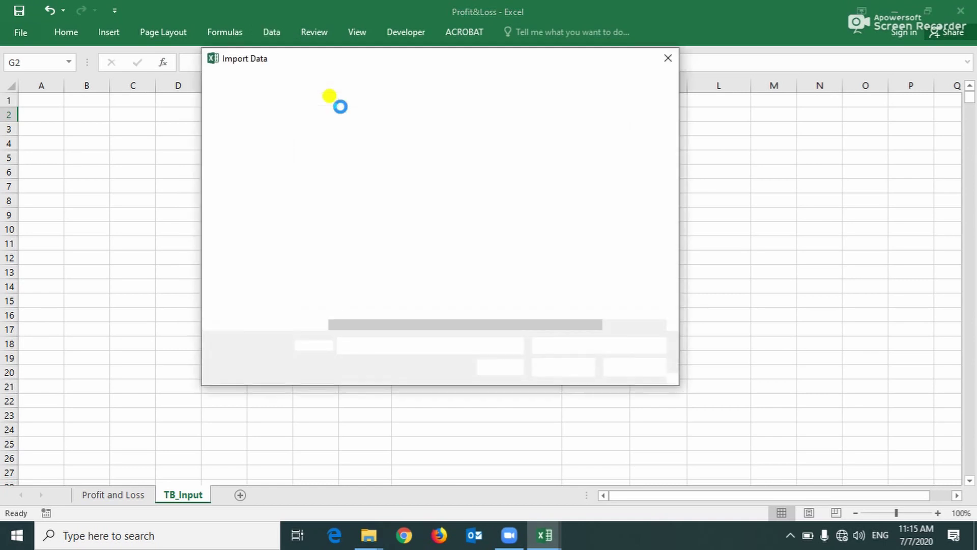
- Browse to D: > Youtube > Video-2 > WIP1 and import the Trial Balance input workbook
scroll(308, 264, "down", 1)
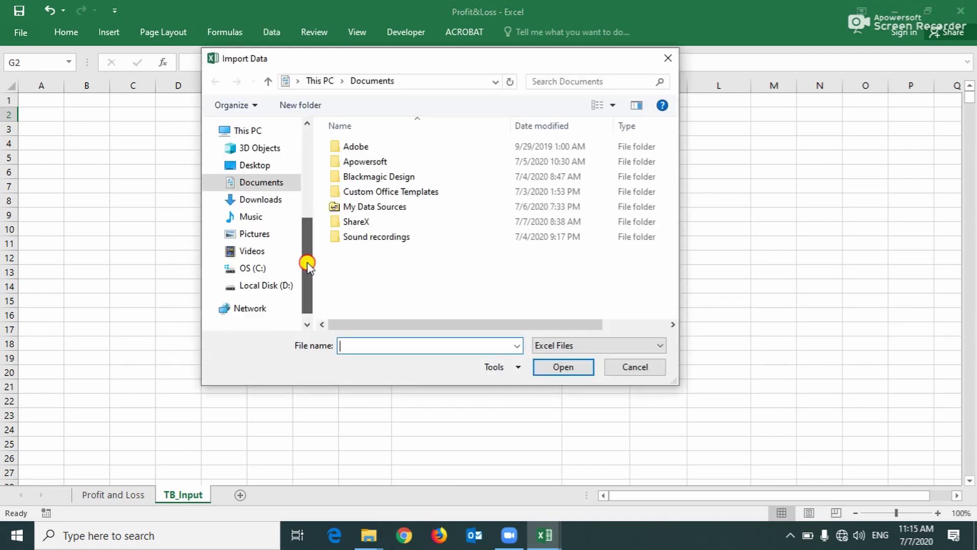
left_click(244, 286)
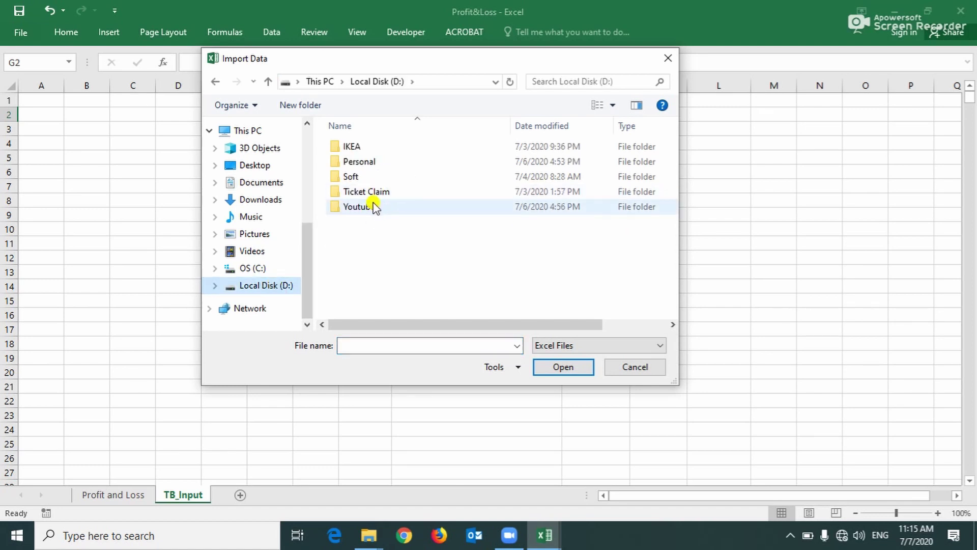
double_click(367, 209)
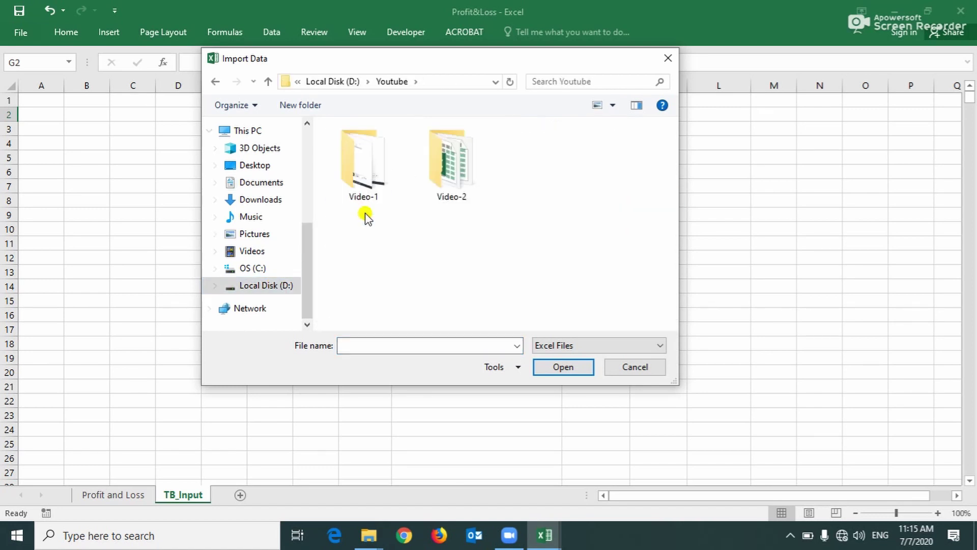
double_click(448, 170)
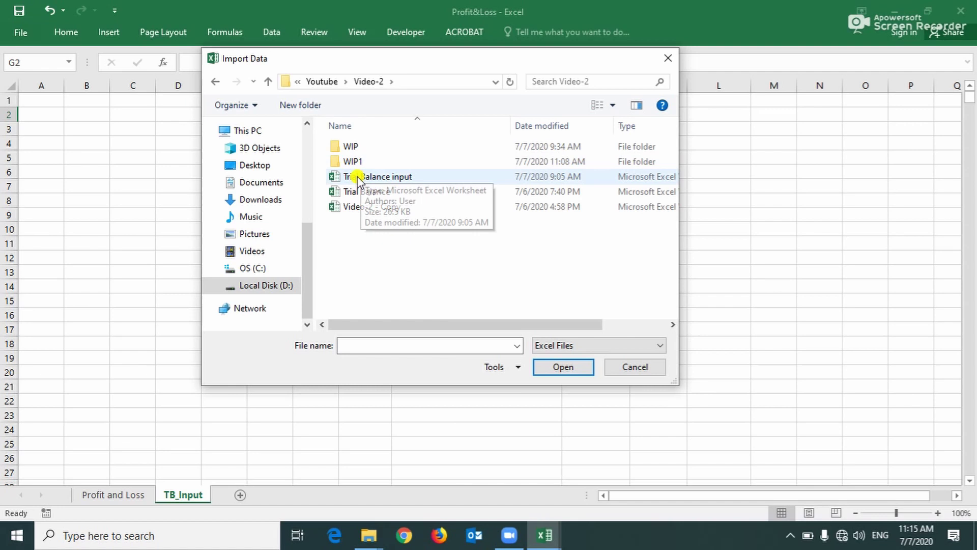
double_click(349, 161)
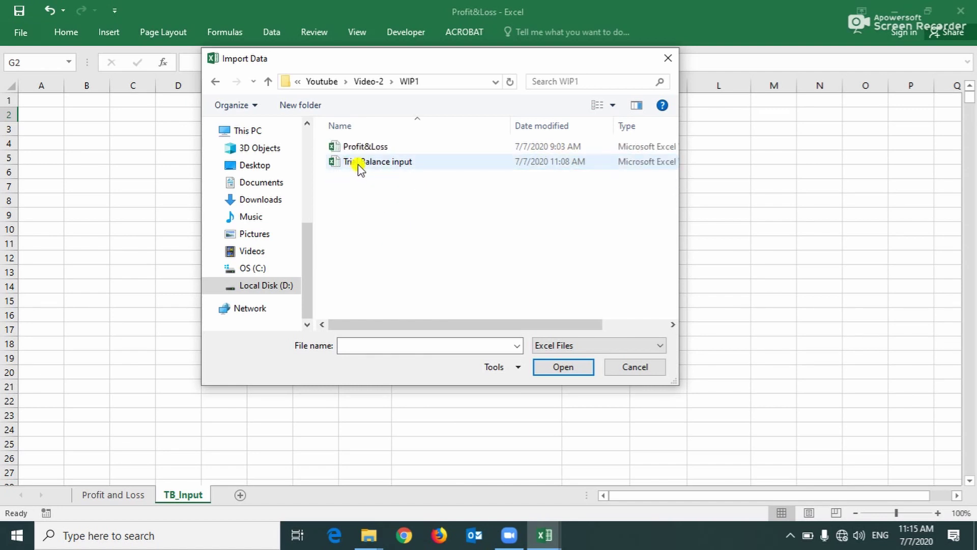
left_click(360, 164)
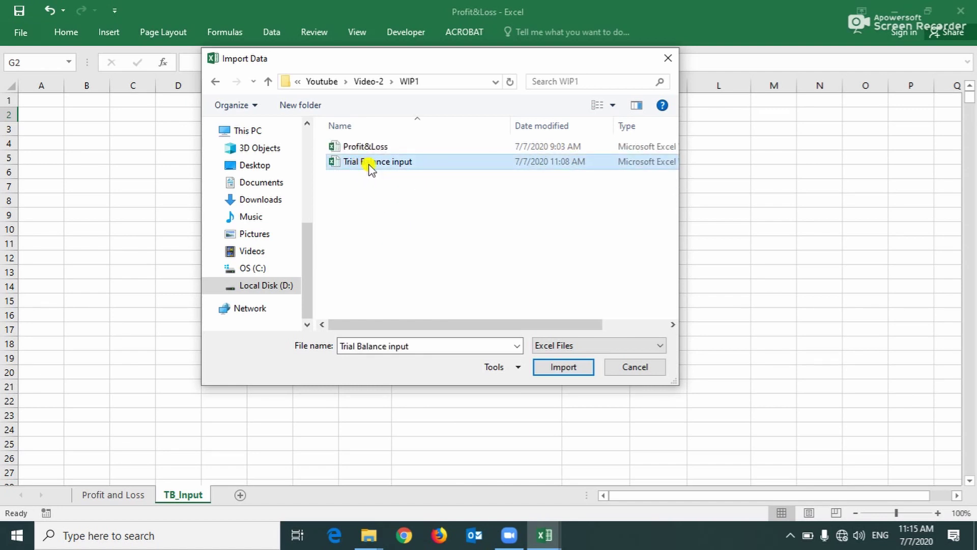
double_click(370, 162)
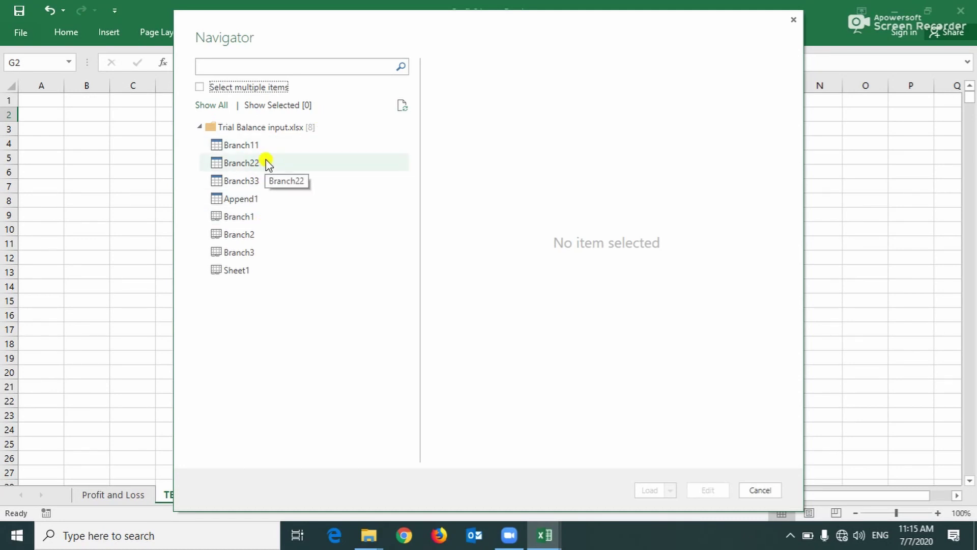
- Preview the Branch11, Branch33, Branch2 and Branch3 items, ending with Append1 selected
left_click(246, 146)
left_click(244, 183)
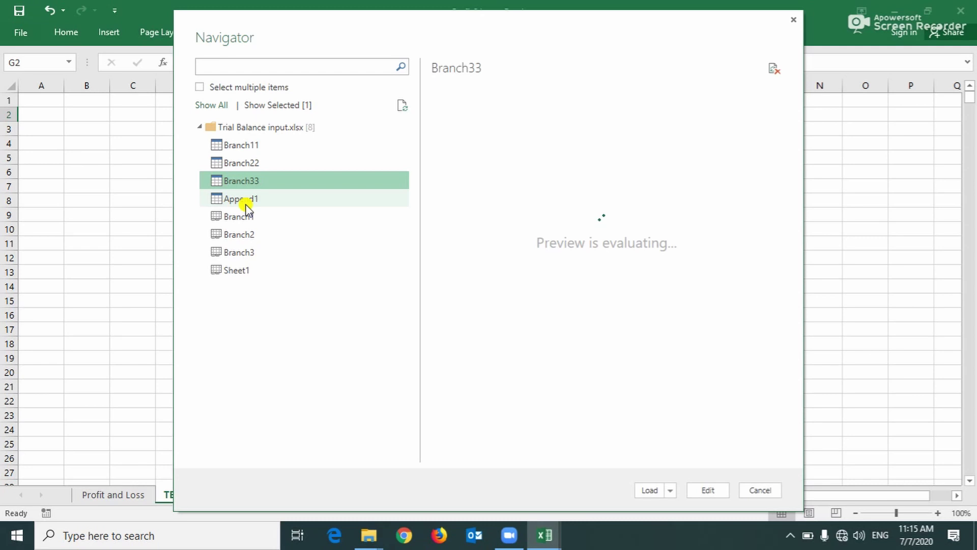
left_click(245, 203)
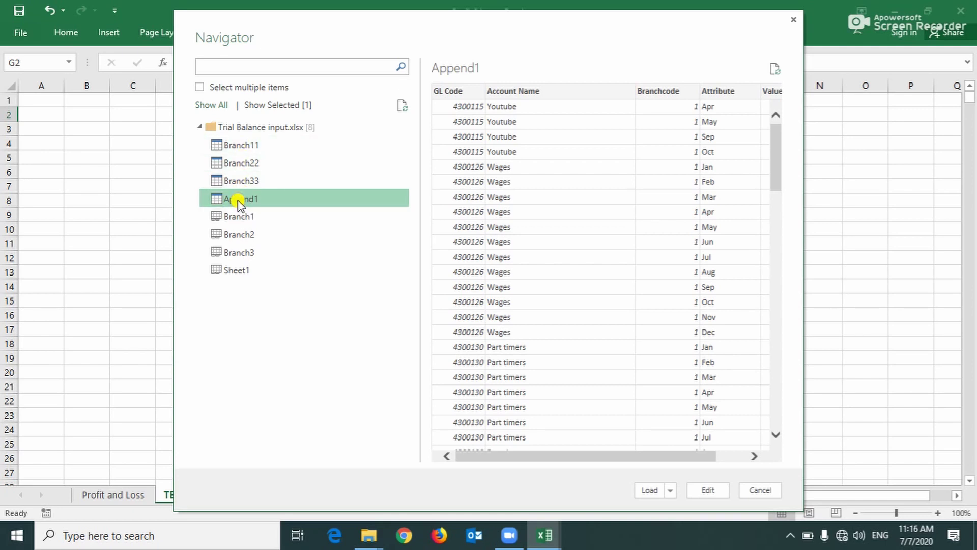
left_click(237, 234)
left_click(237, 253)
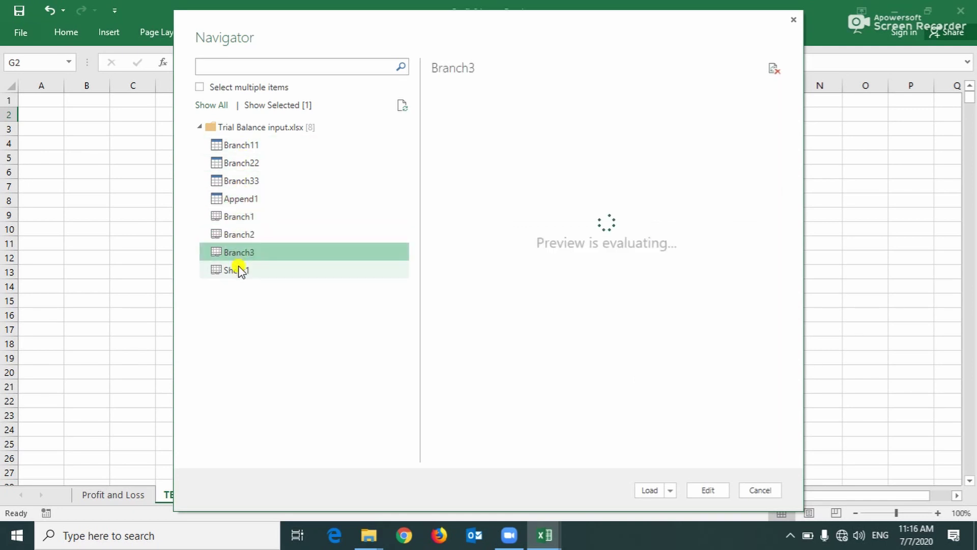
left_click(228, 200)
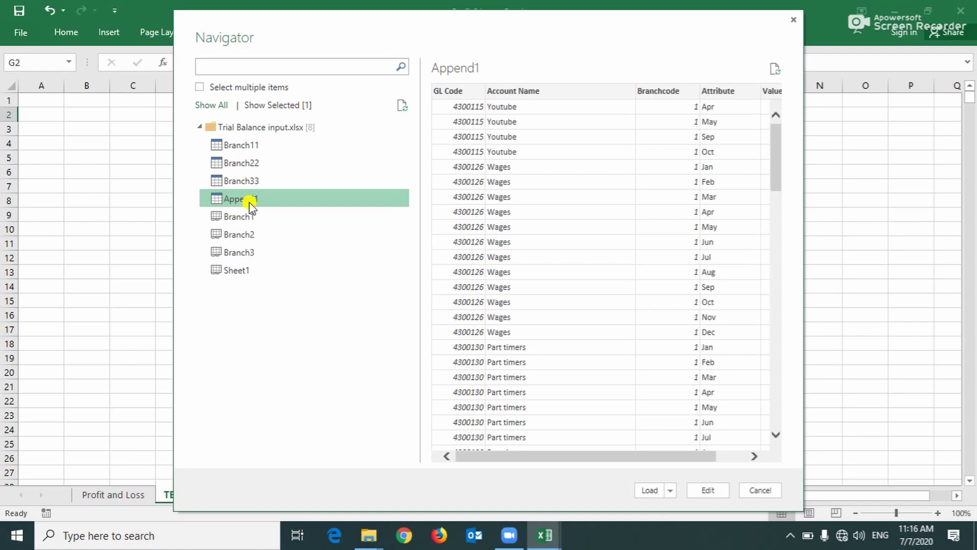
- Open Append1 in the Query Editor and choose Close & Load To
key("Escape")
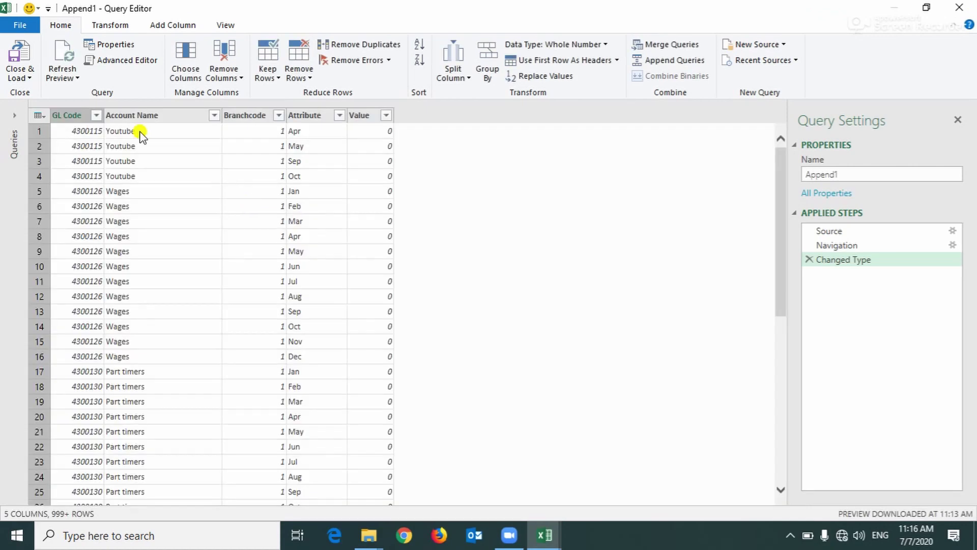
left_click(26, 81)
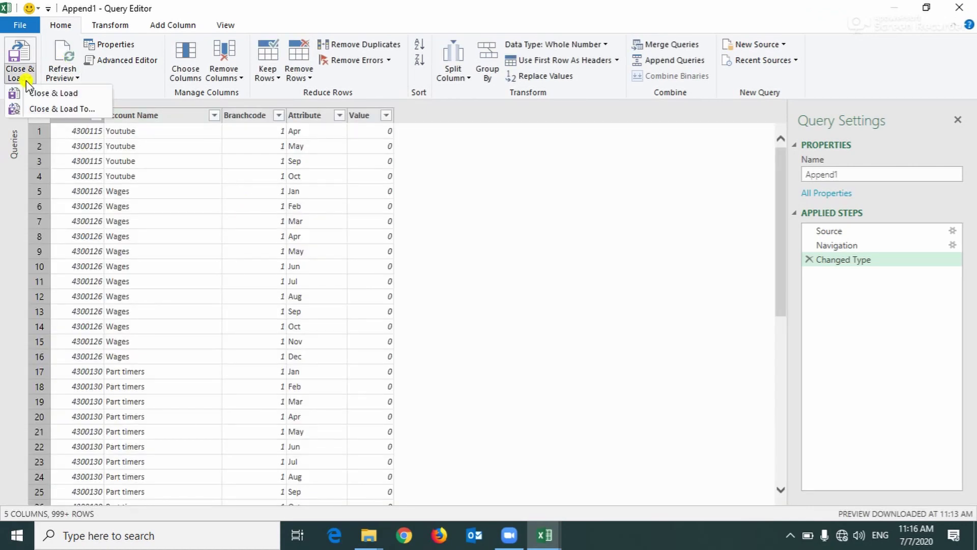
left_click(56, 109)
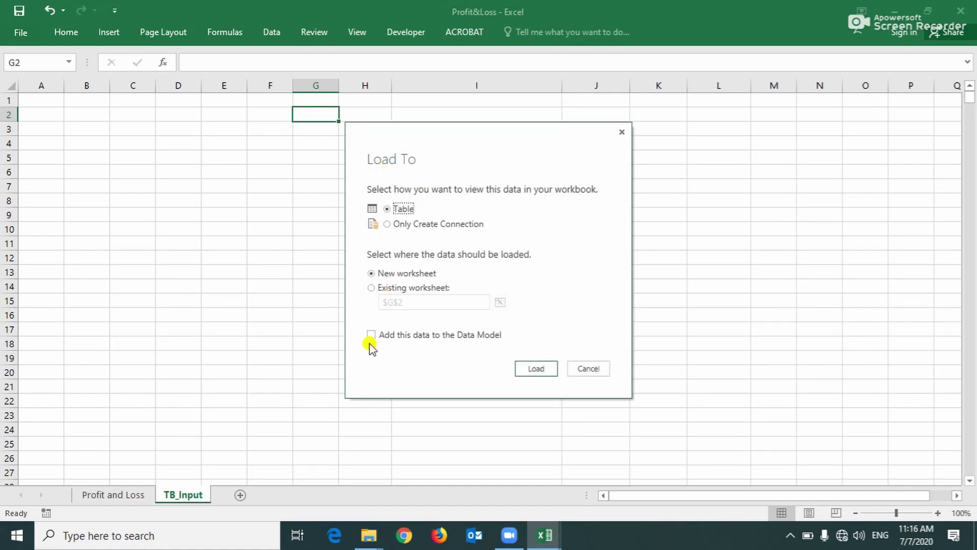
- Load Append1 as a table starting at F4 on the existing TB_Input sheet, added to the Data Model
left_click(371, 334)
left_click(372, 288)
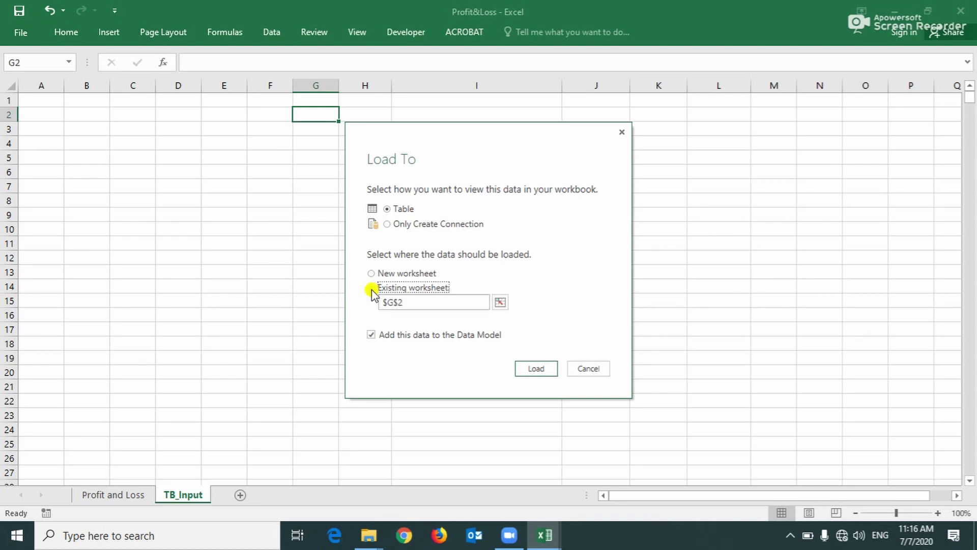
left_click(499, 303)
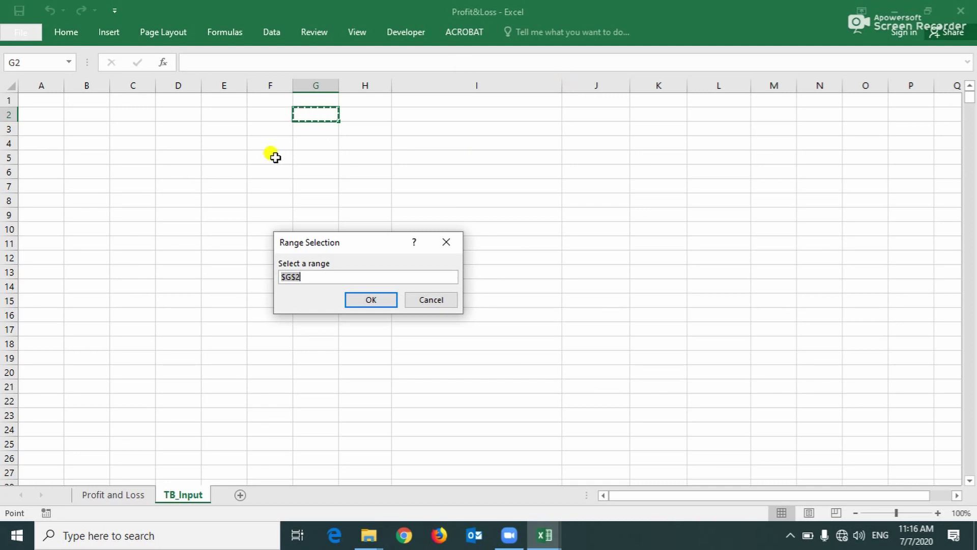
left_click(263, 144)
left_click(363, 301)
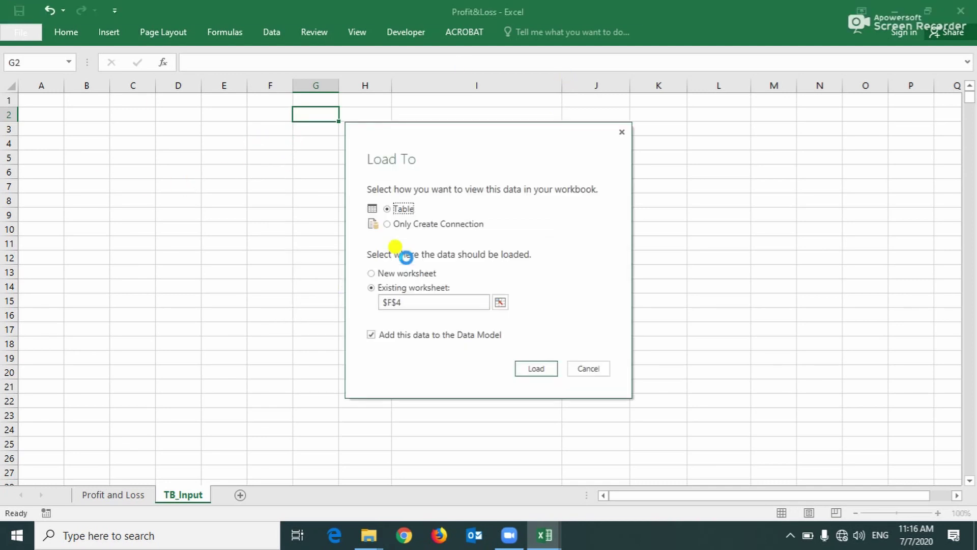
left_click(536, 369)
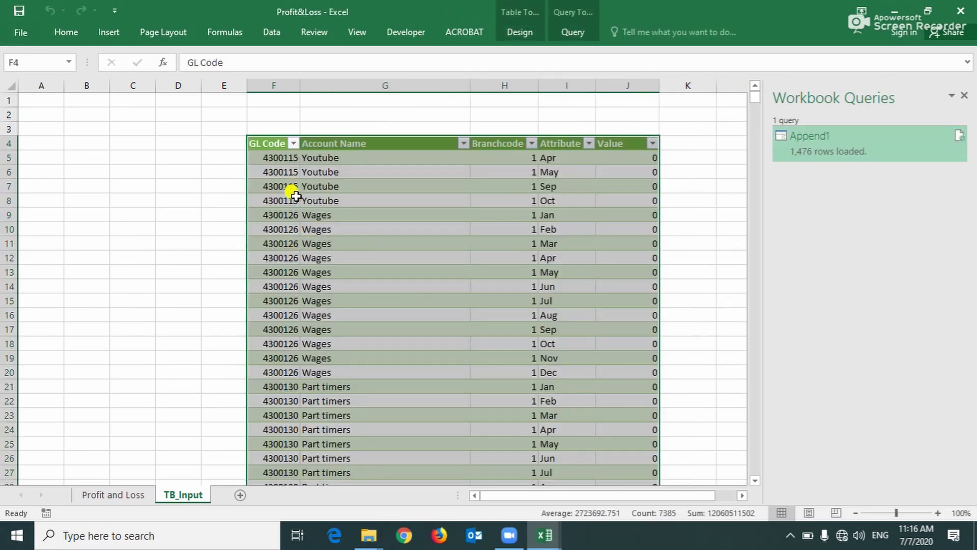
- Select F4:I21 to view the first rows of the loaded Append1 table
left_click_drag(273, 144, 578, 394)
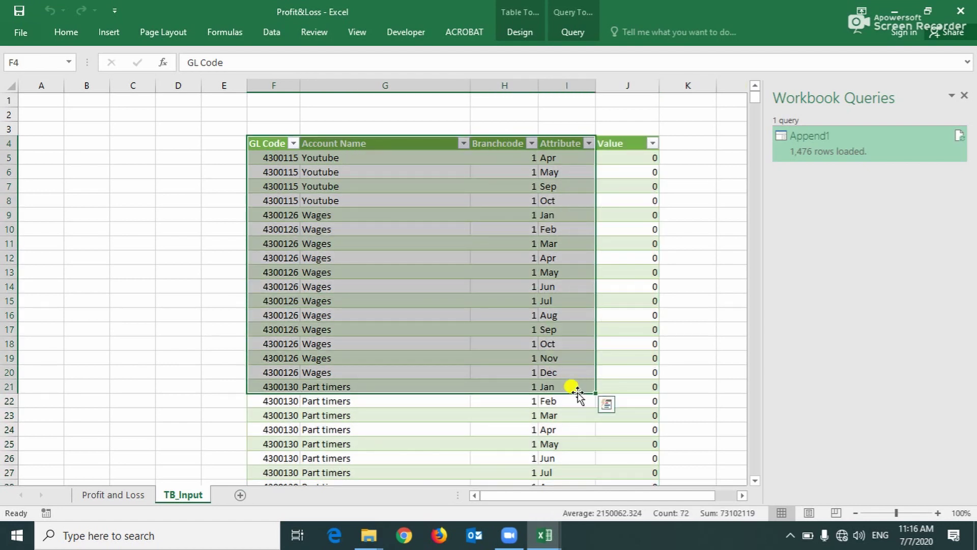